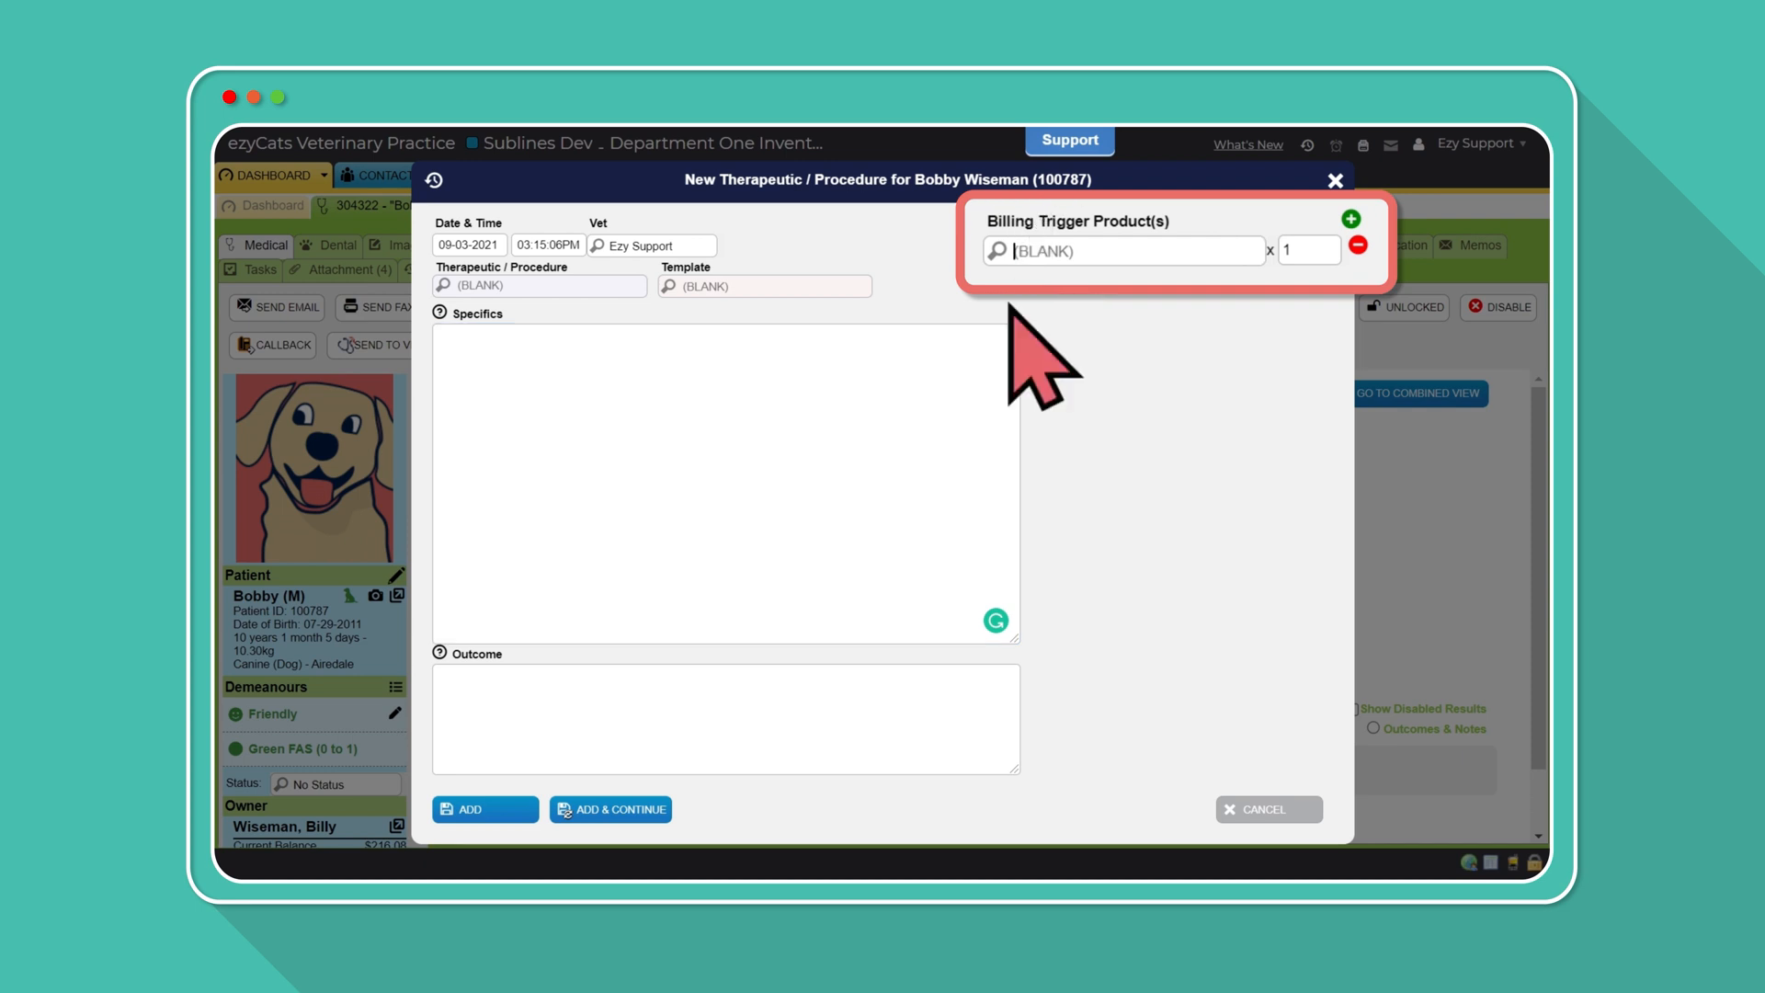
type("BUNDLECAST")
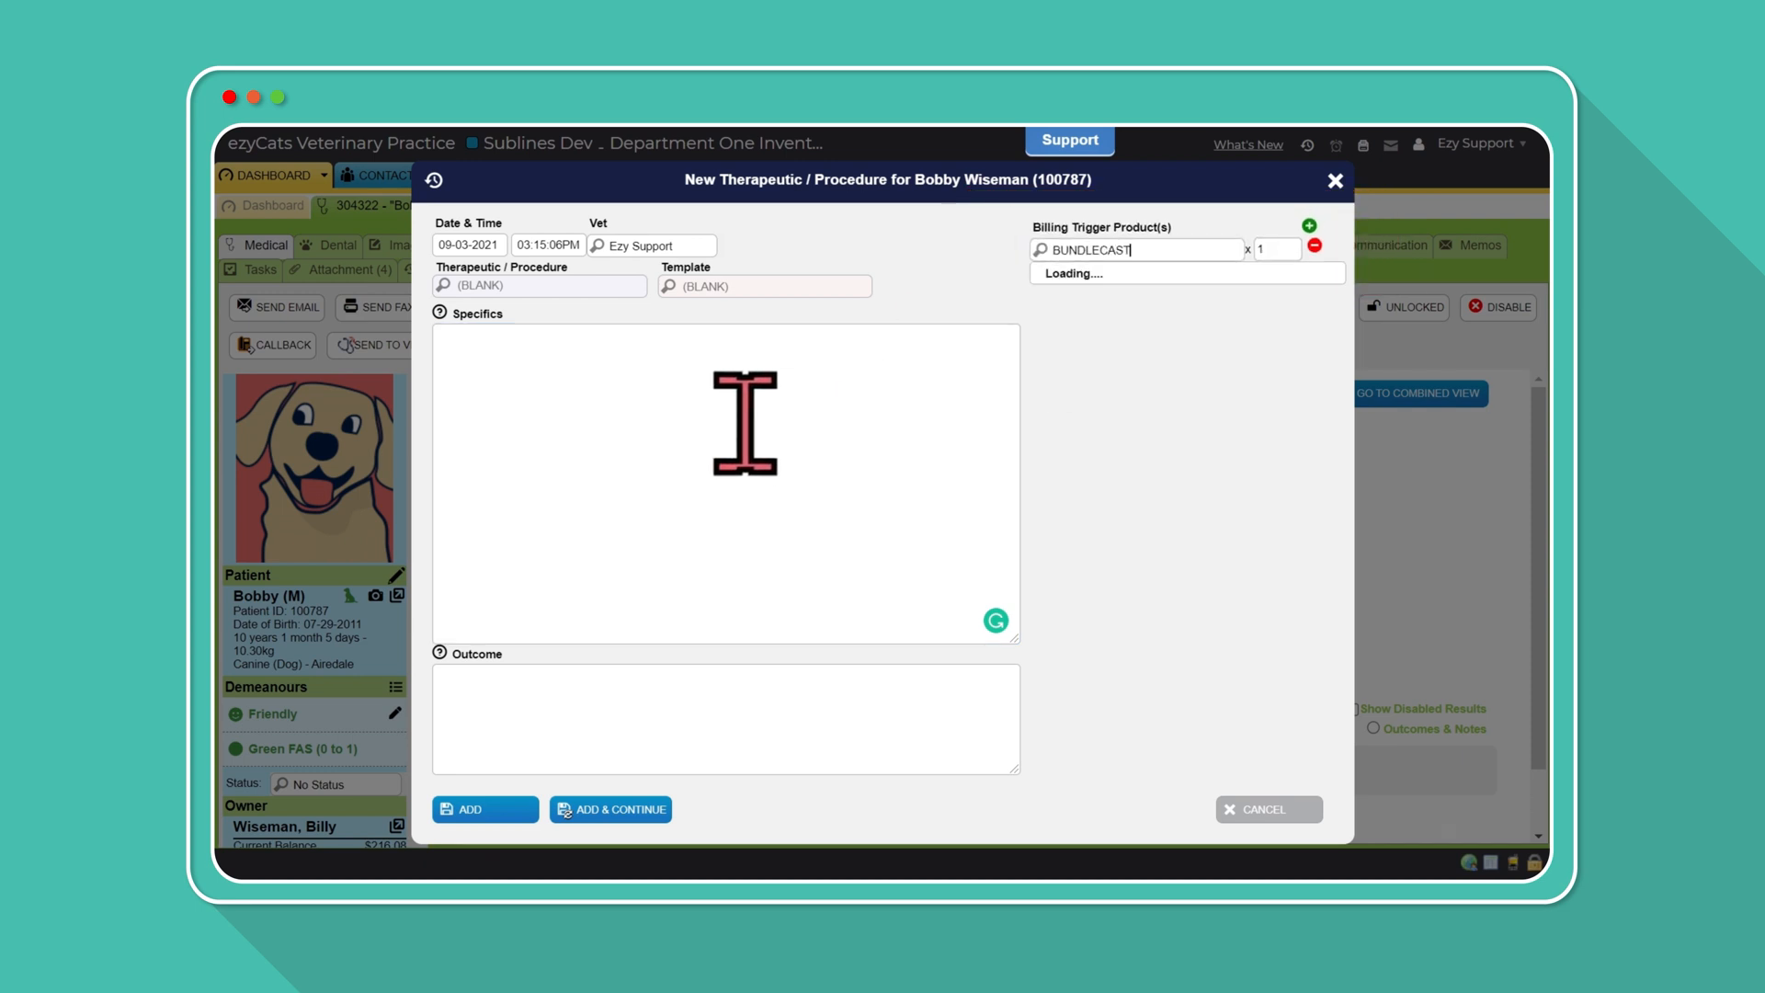
left_click(1074, 276)
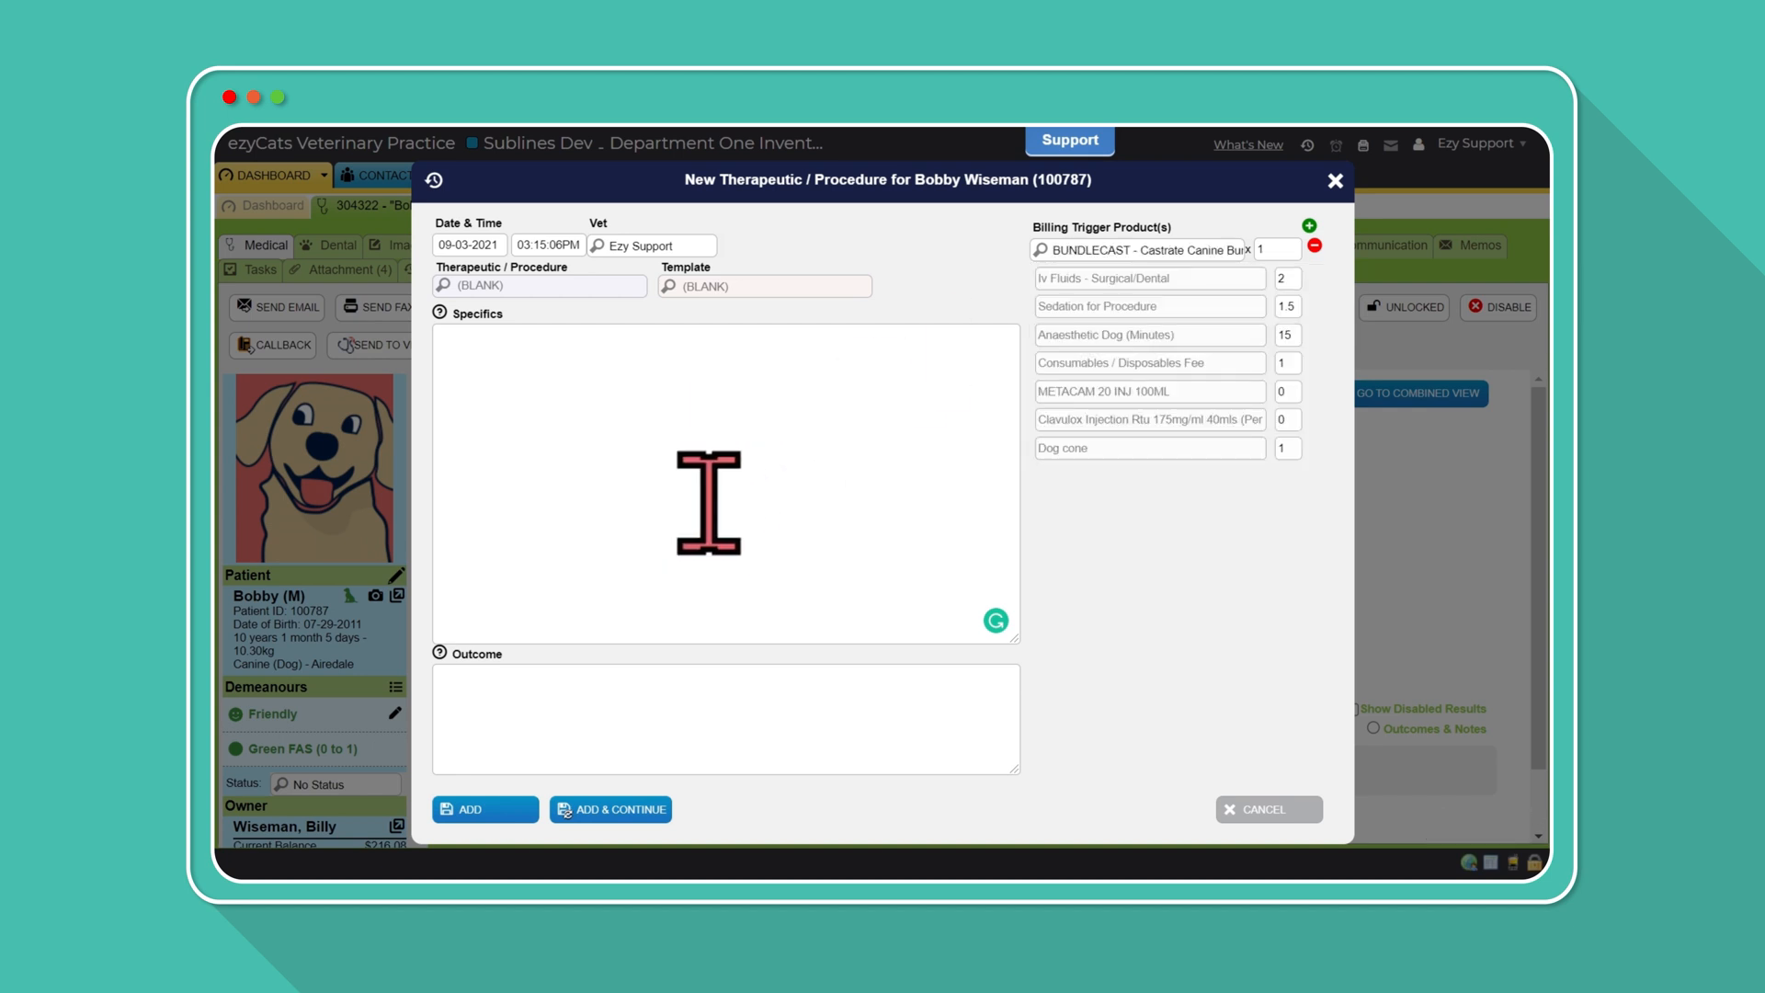
left_click(1314, 246)
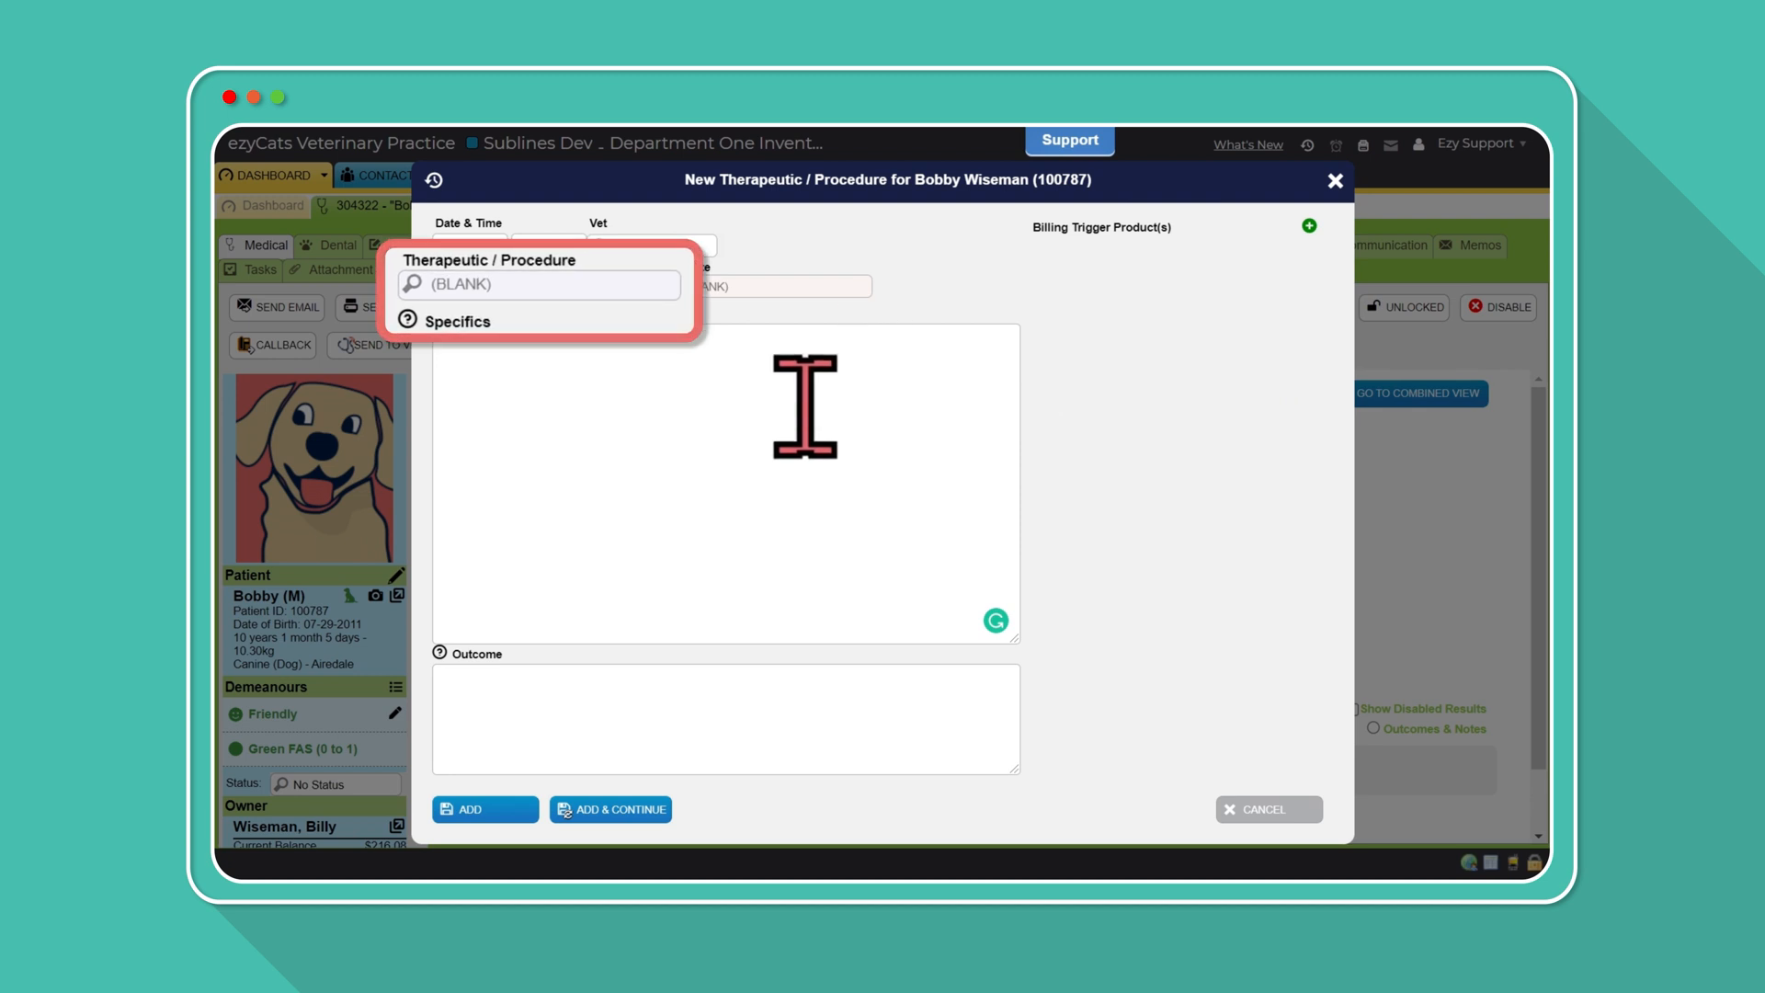
- Choose the Castrate Dog procedure, and set the bundle quantities of Sedation for Procedure to 2 and Anaesthetic Dog to 20 minutes
type("C")
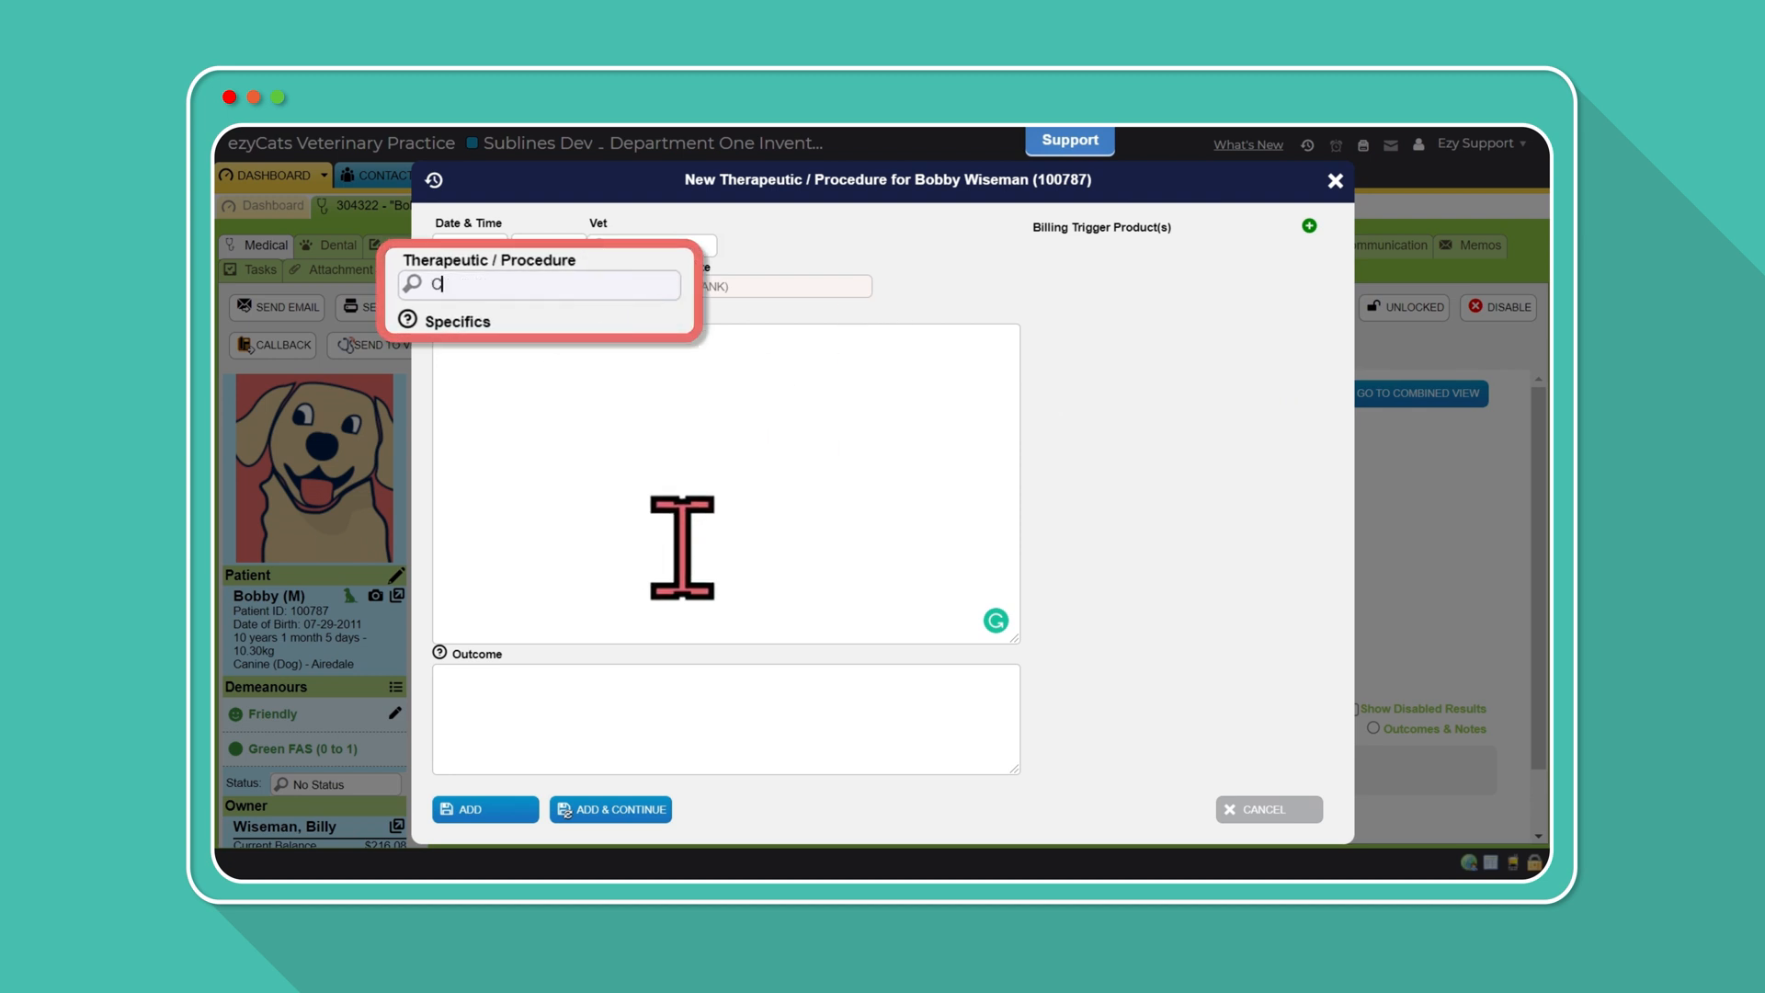
type("ASTRATE DOG")
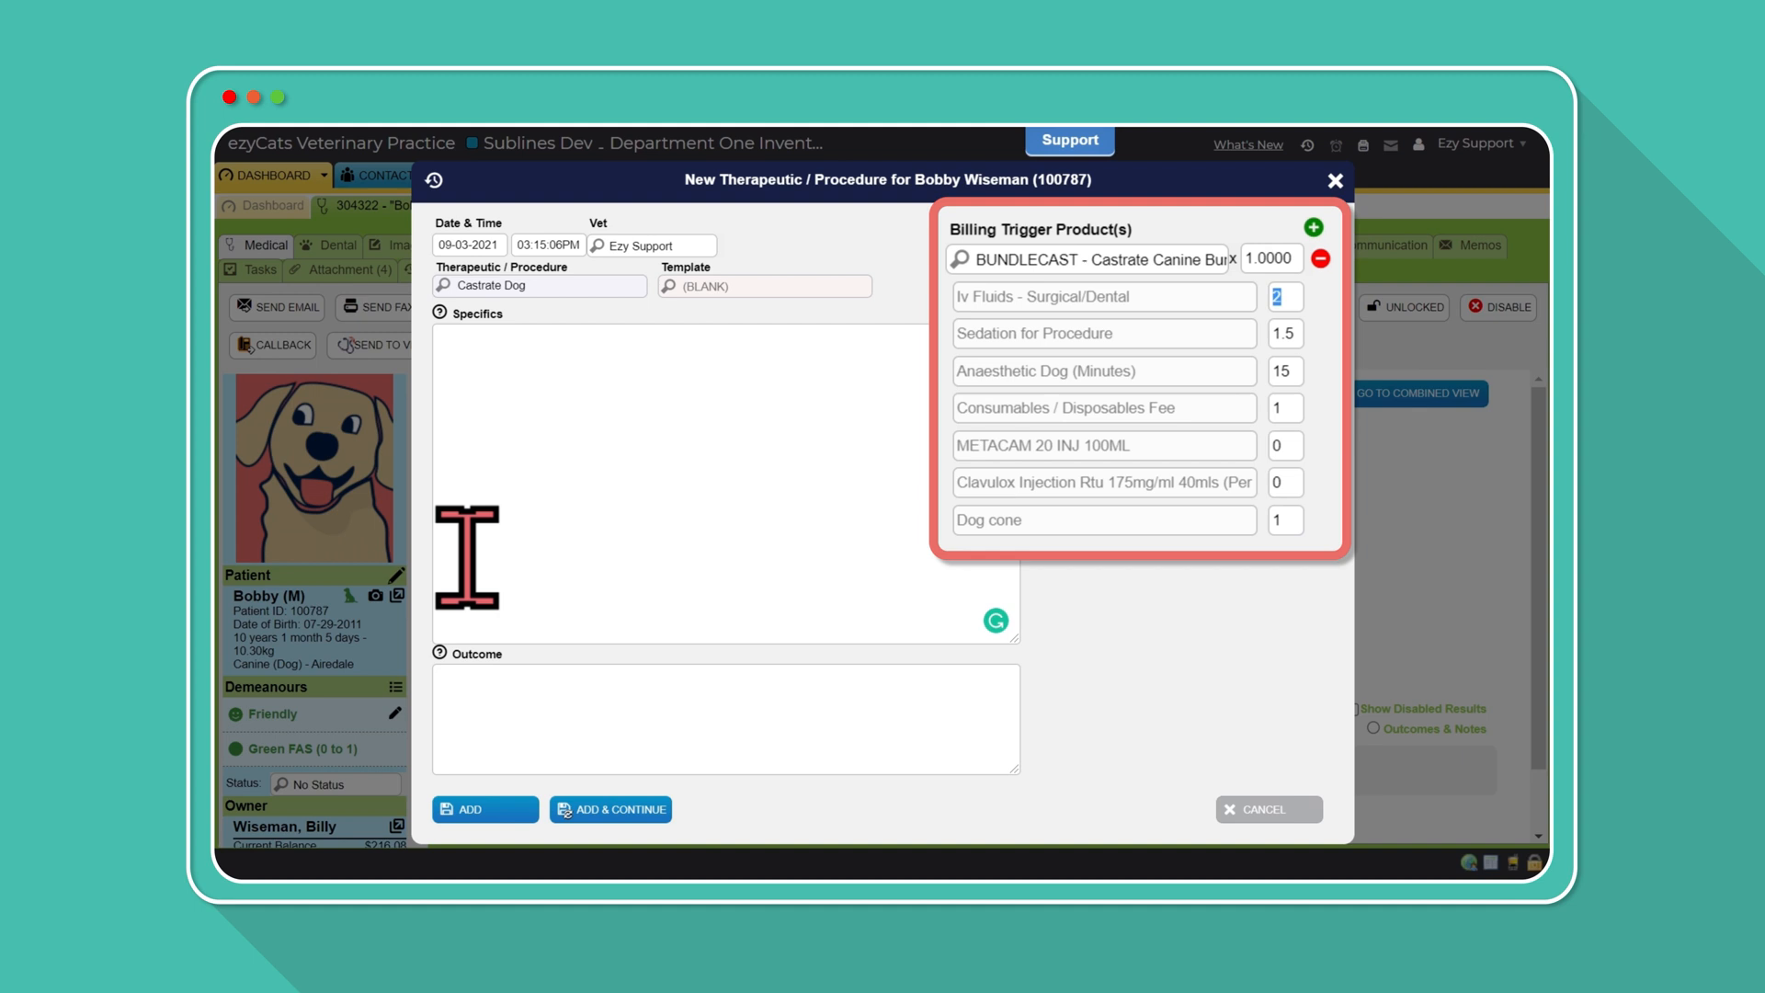
key("Tab")
type("2")
key("Tab")
type("20")
key("Tab")
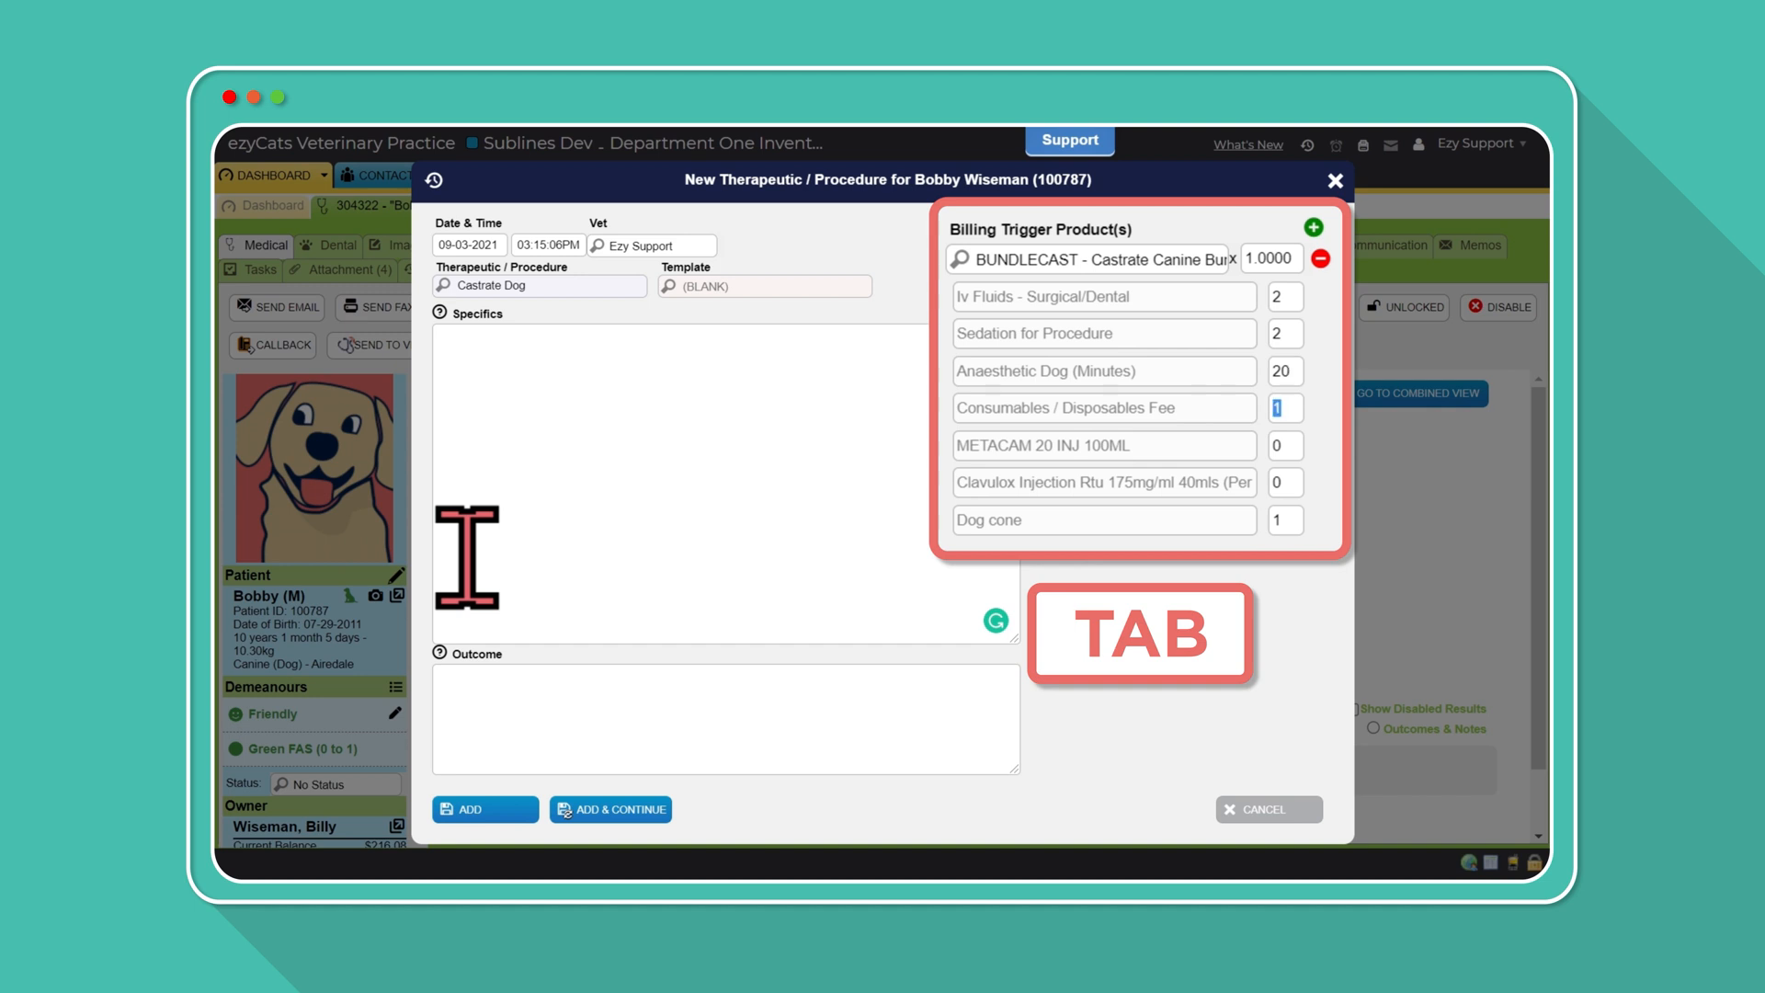
- Set Consumables / Disposables Fee to 2, METACAM to 1.3, Clavulox Injection to 1.1 and Dog cone to 0, and add the procedure
type("2")
key("Tab")
type("1.3")
key("Tab")
type("1.1")
key("Tab")
type("0")
key("Tab")
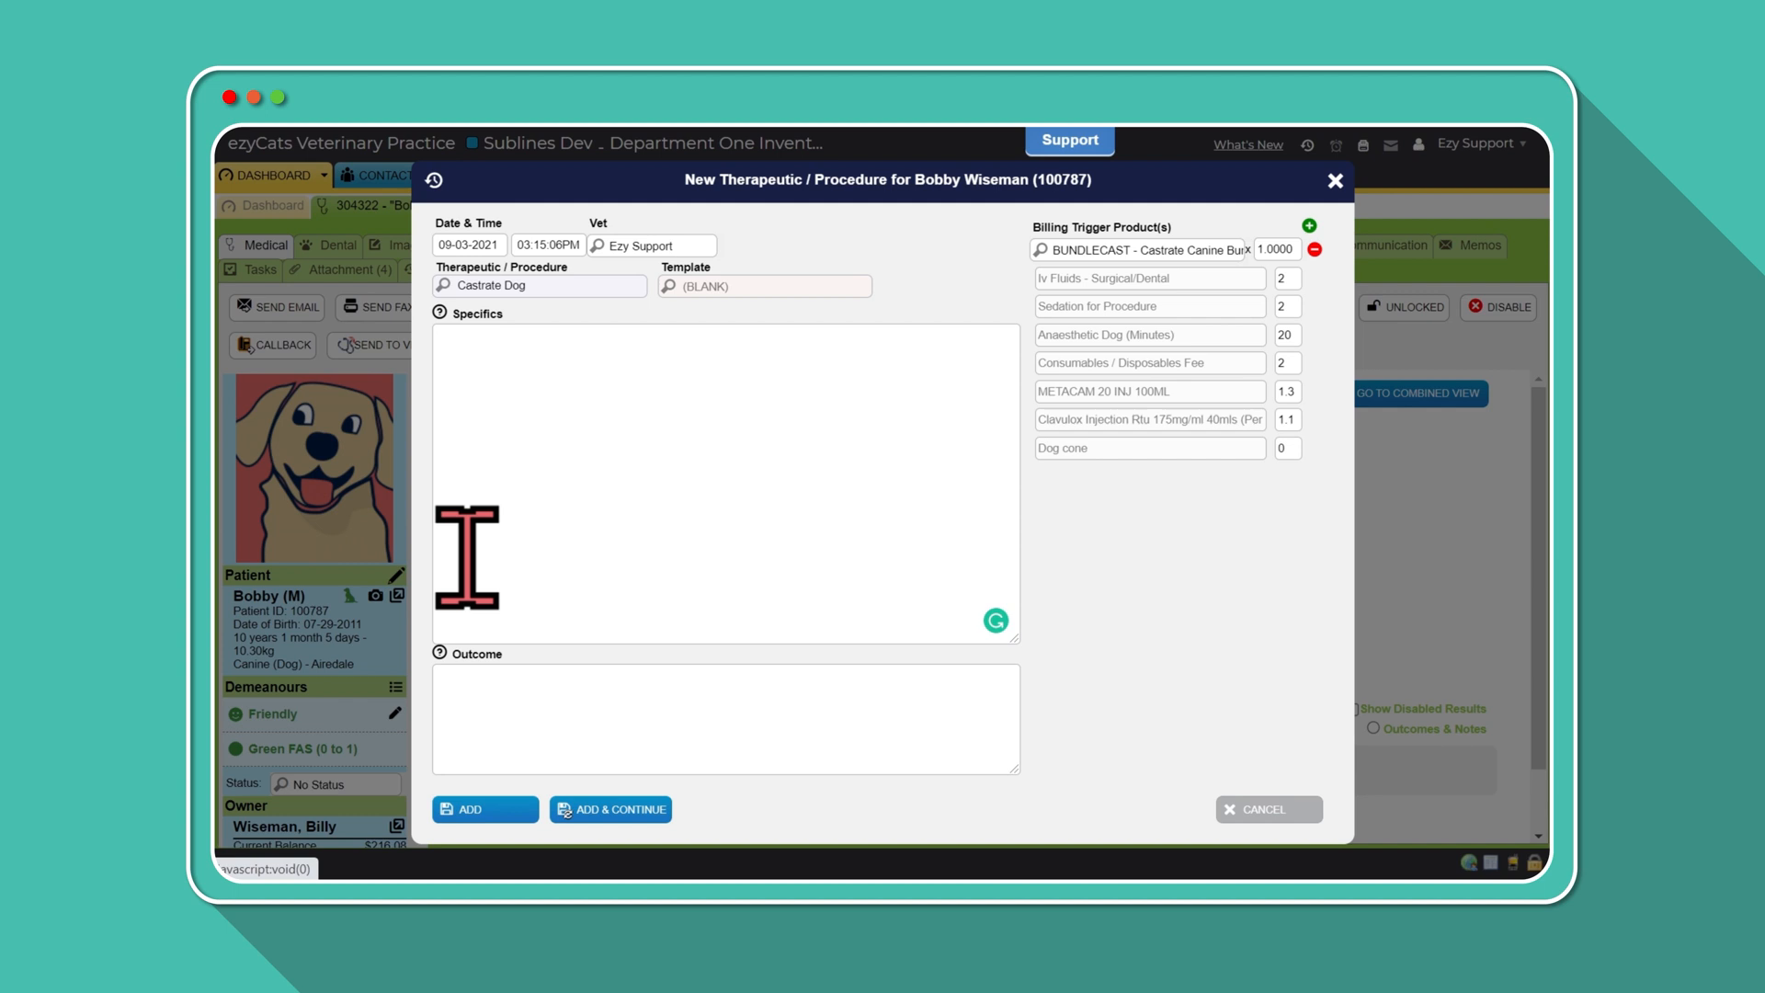
left_click(496, 809)
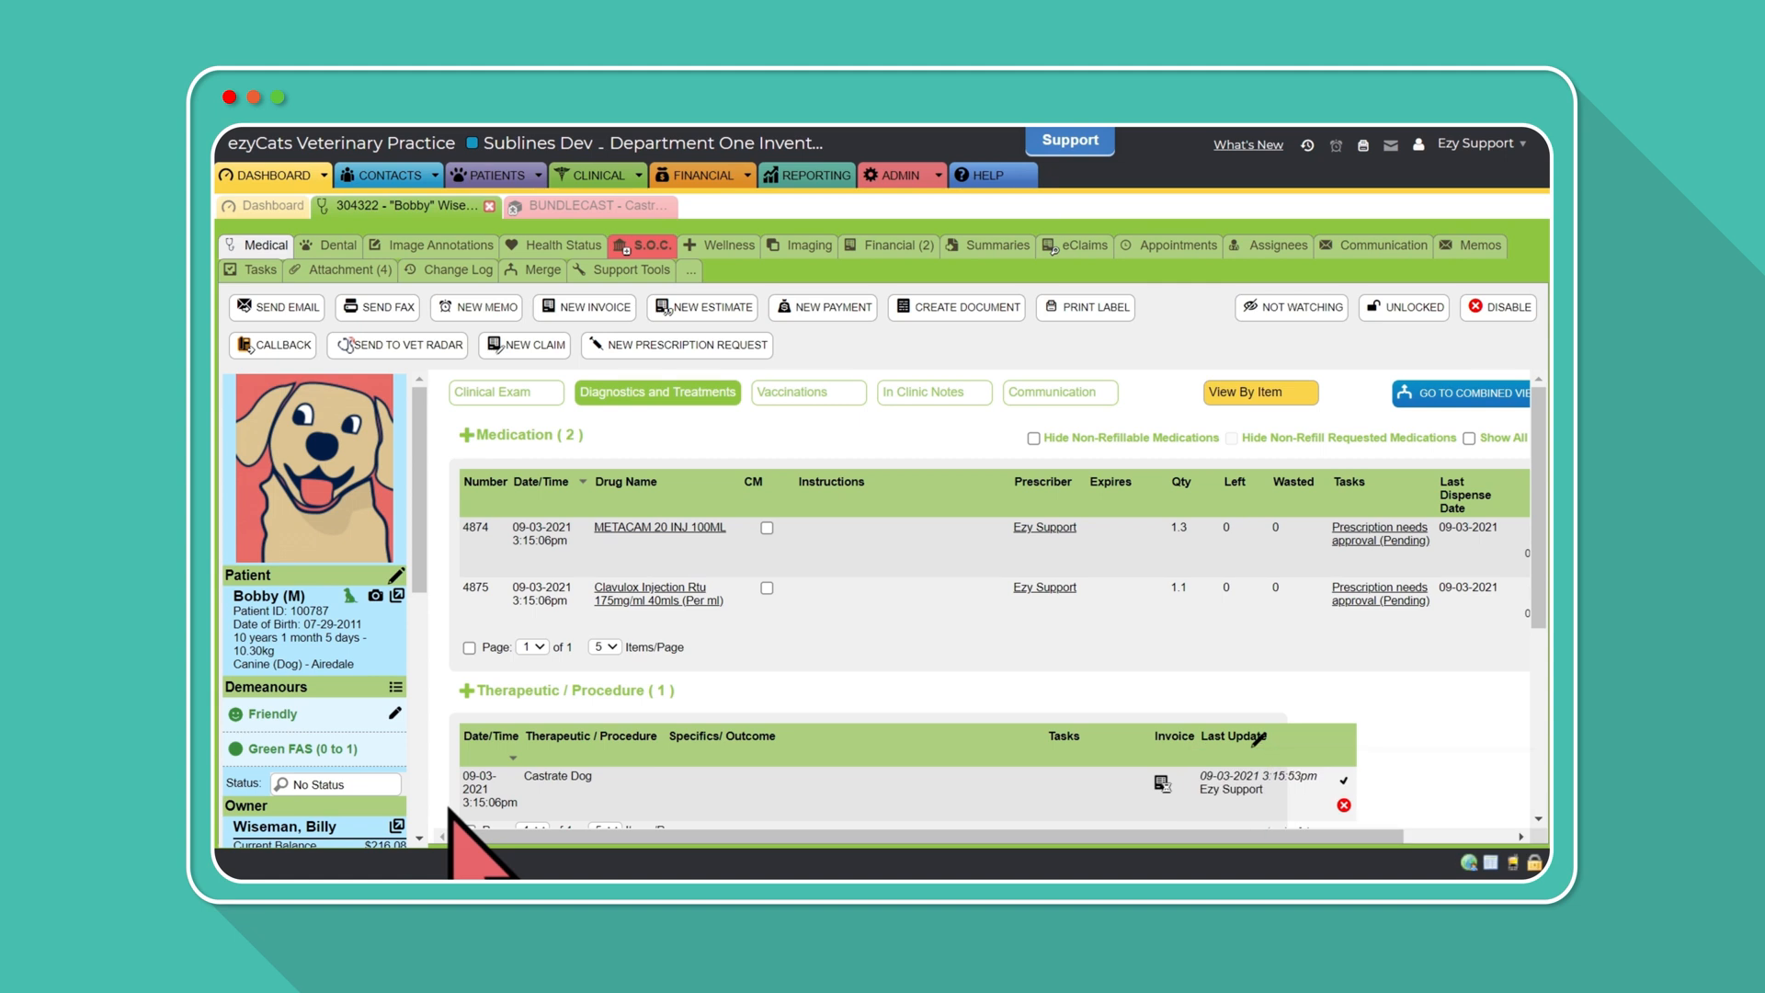
- Reopen the Castrate Dog procedure from the clinical record, set its Dog cone quantity to 1, and update the record
mouse_move(805, 775)
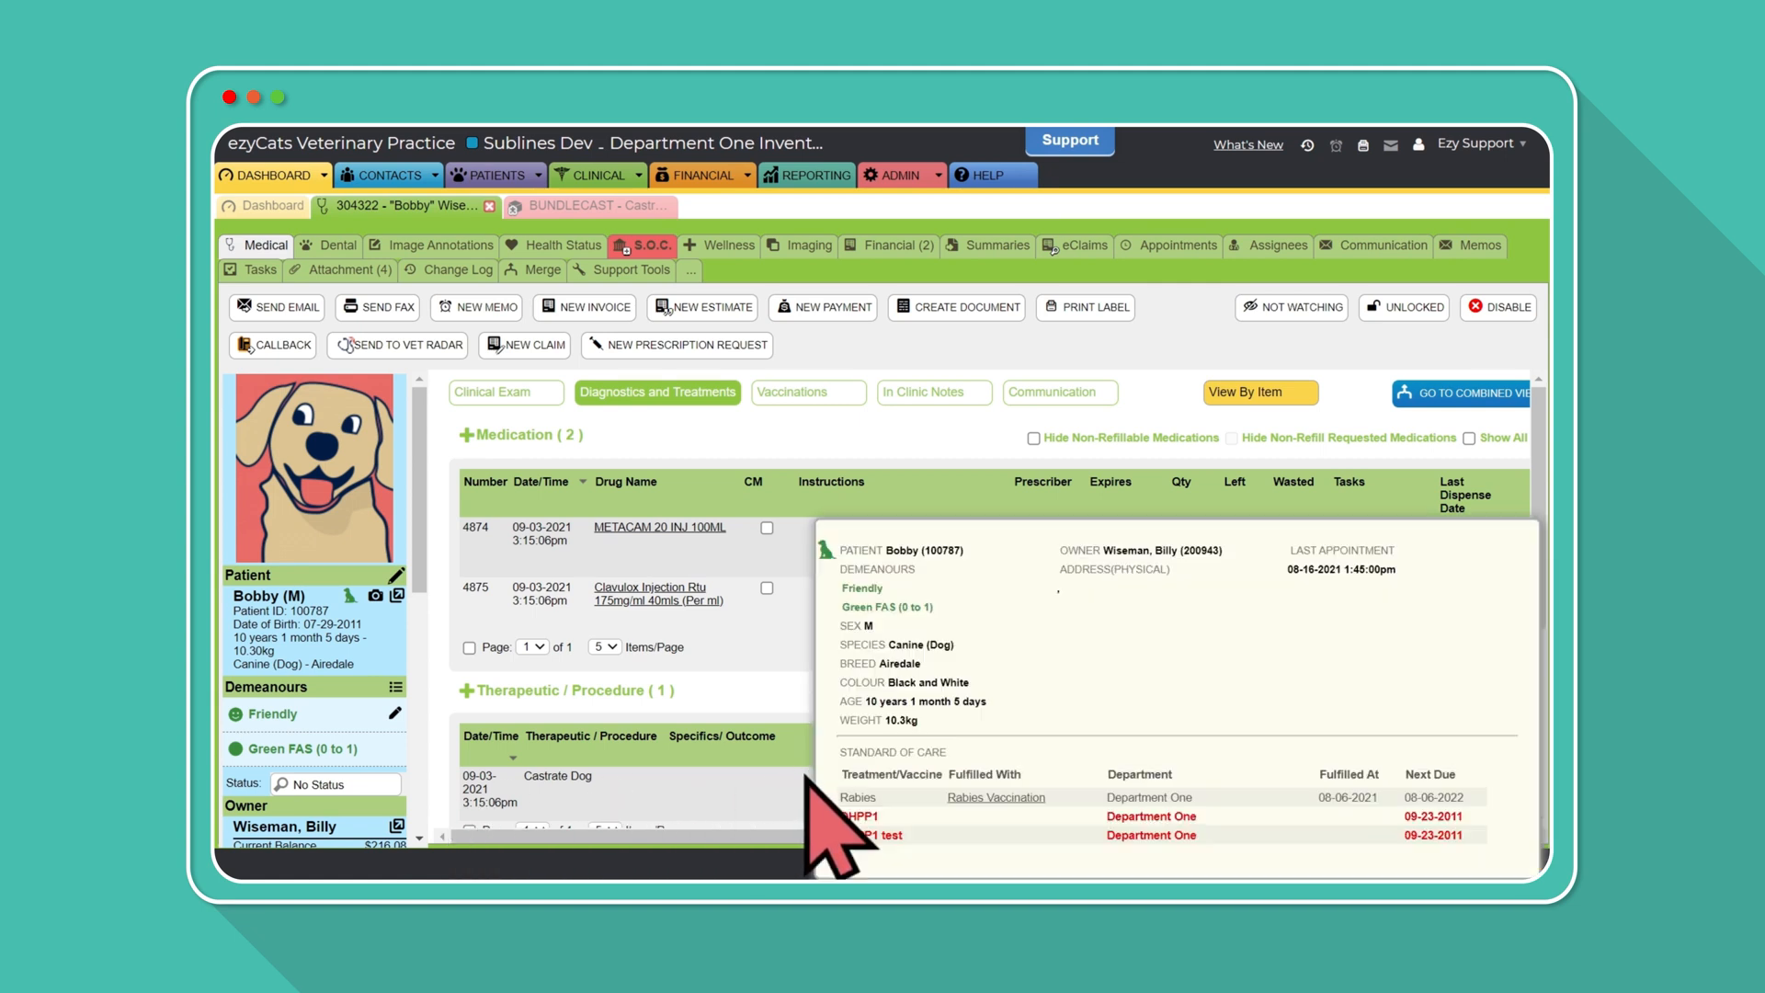
scroll(799, 777, "down", 2)
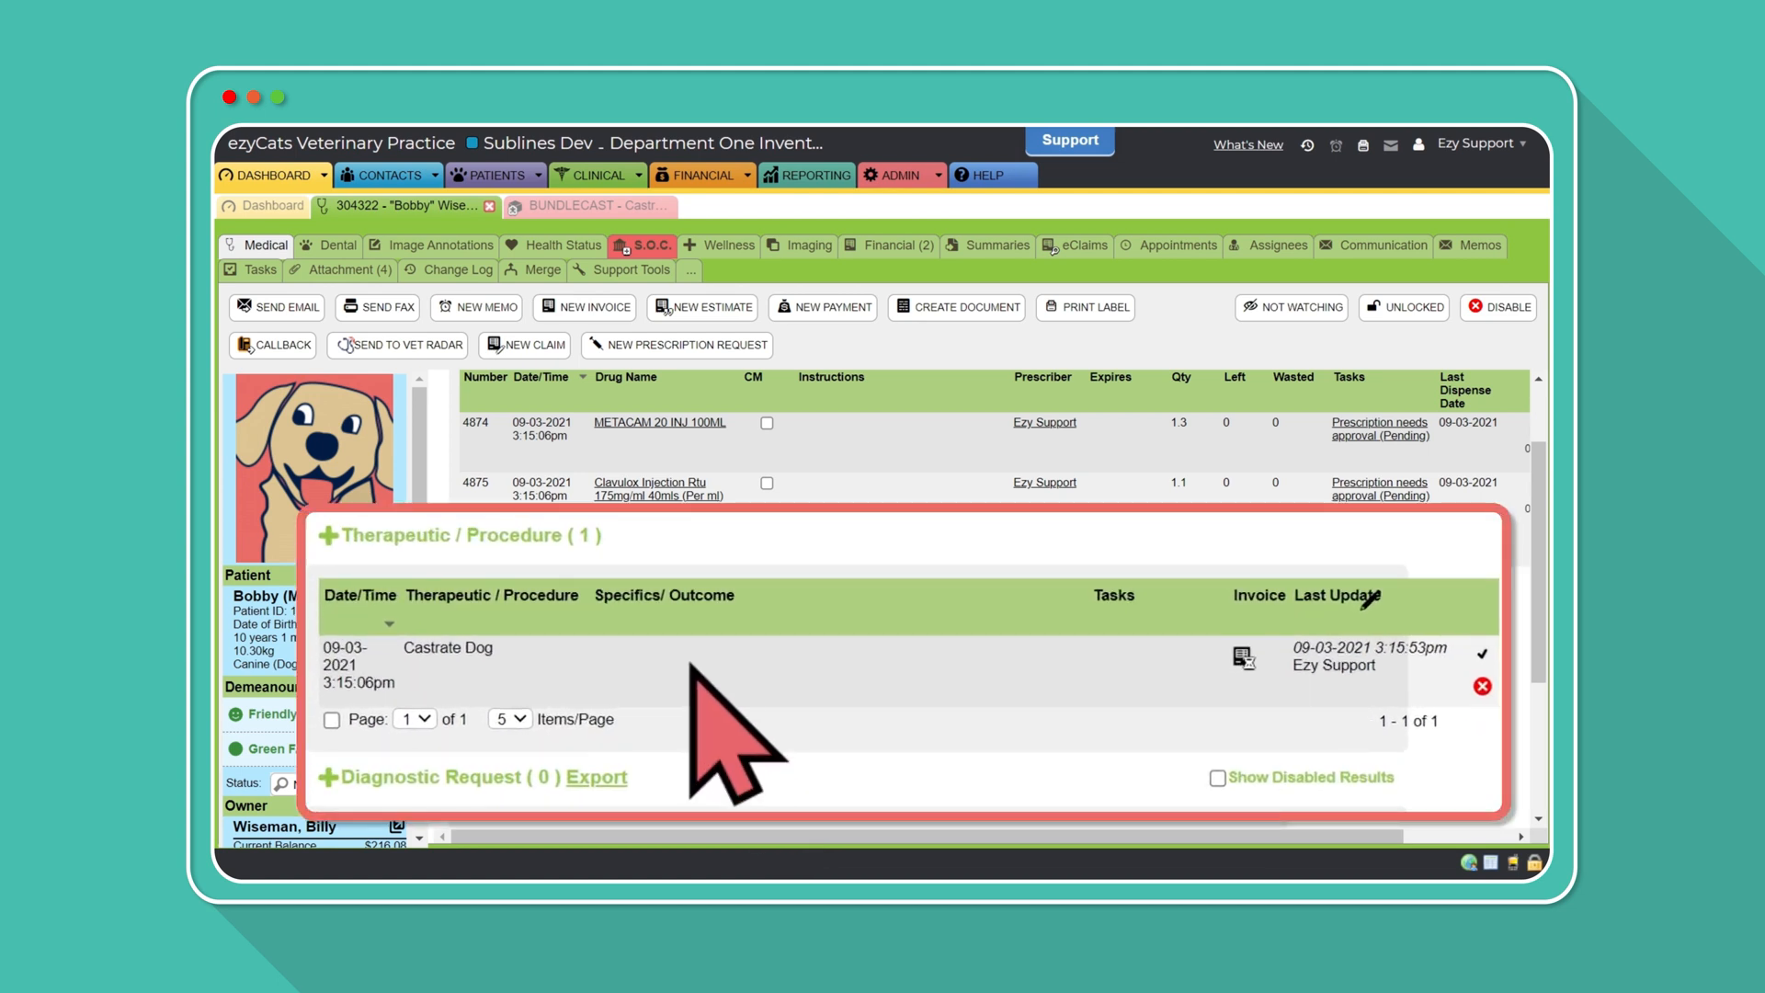
left_click(726, 654)
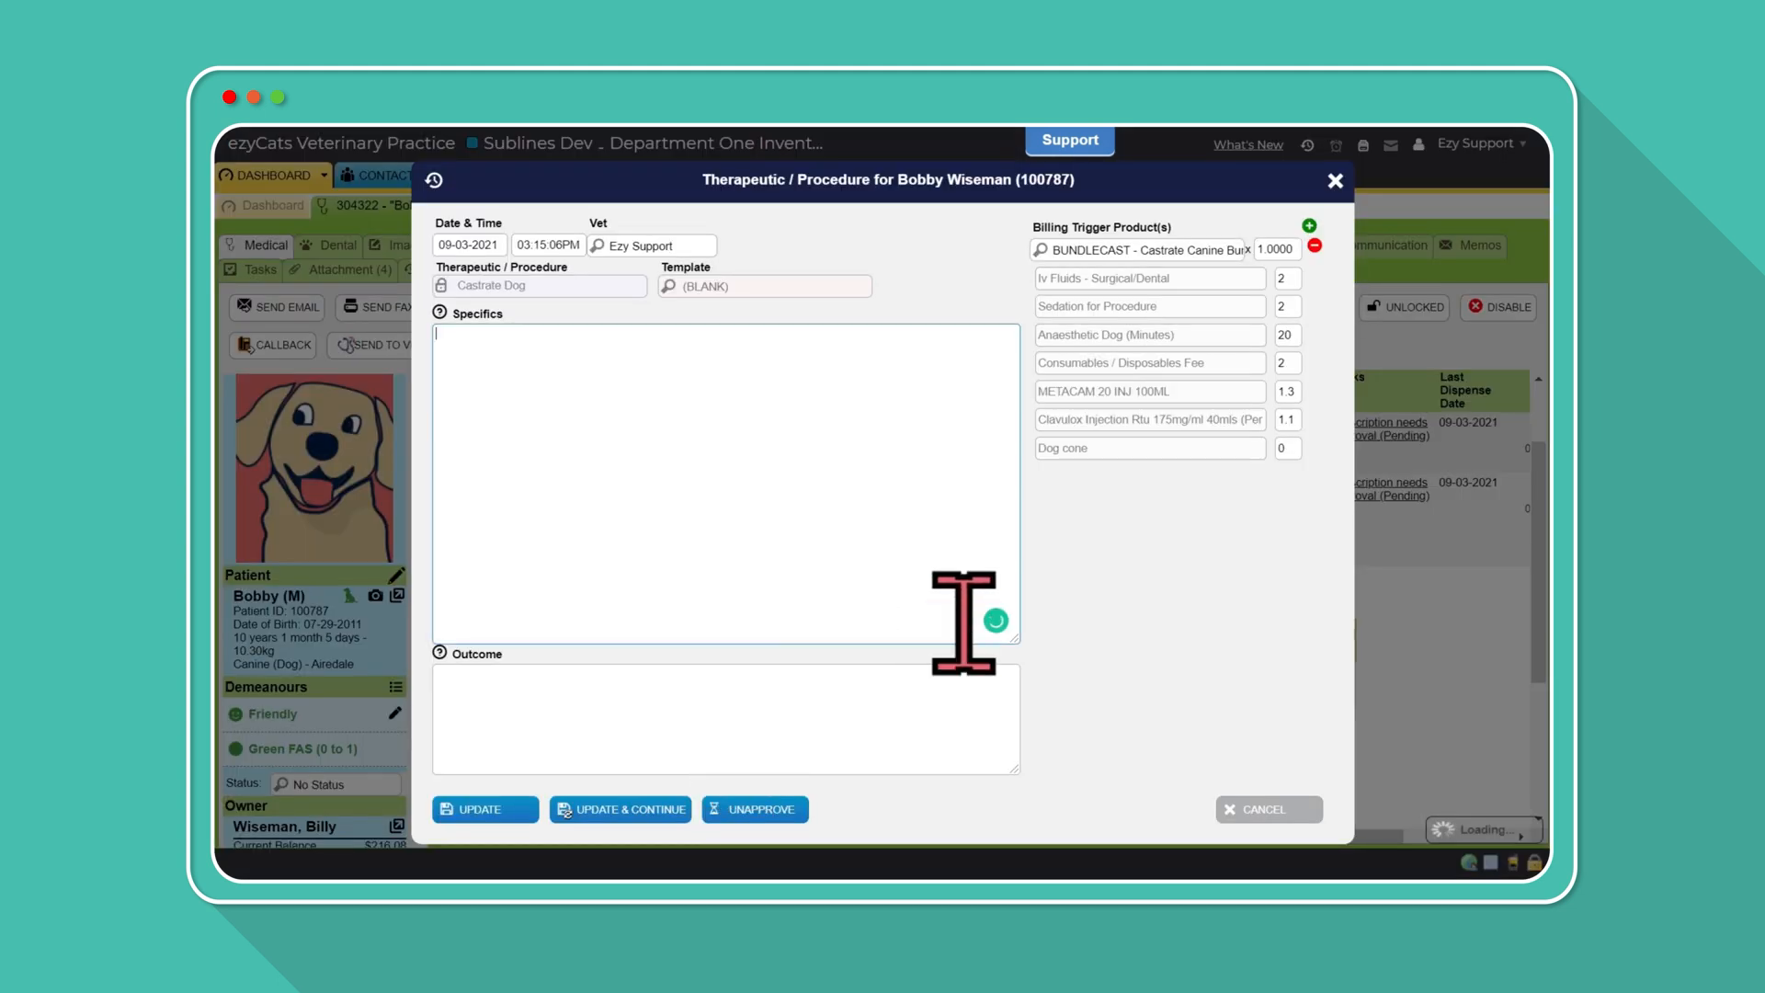
left_click(1292, 446)
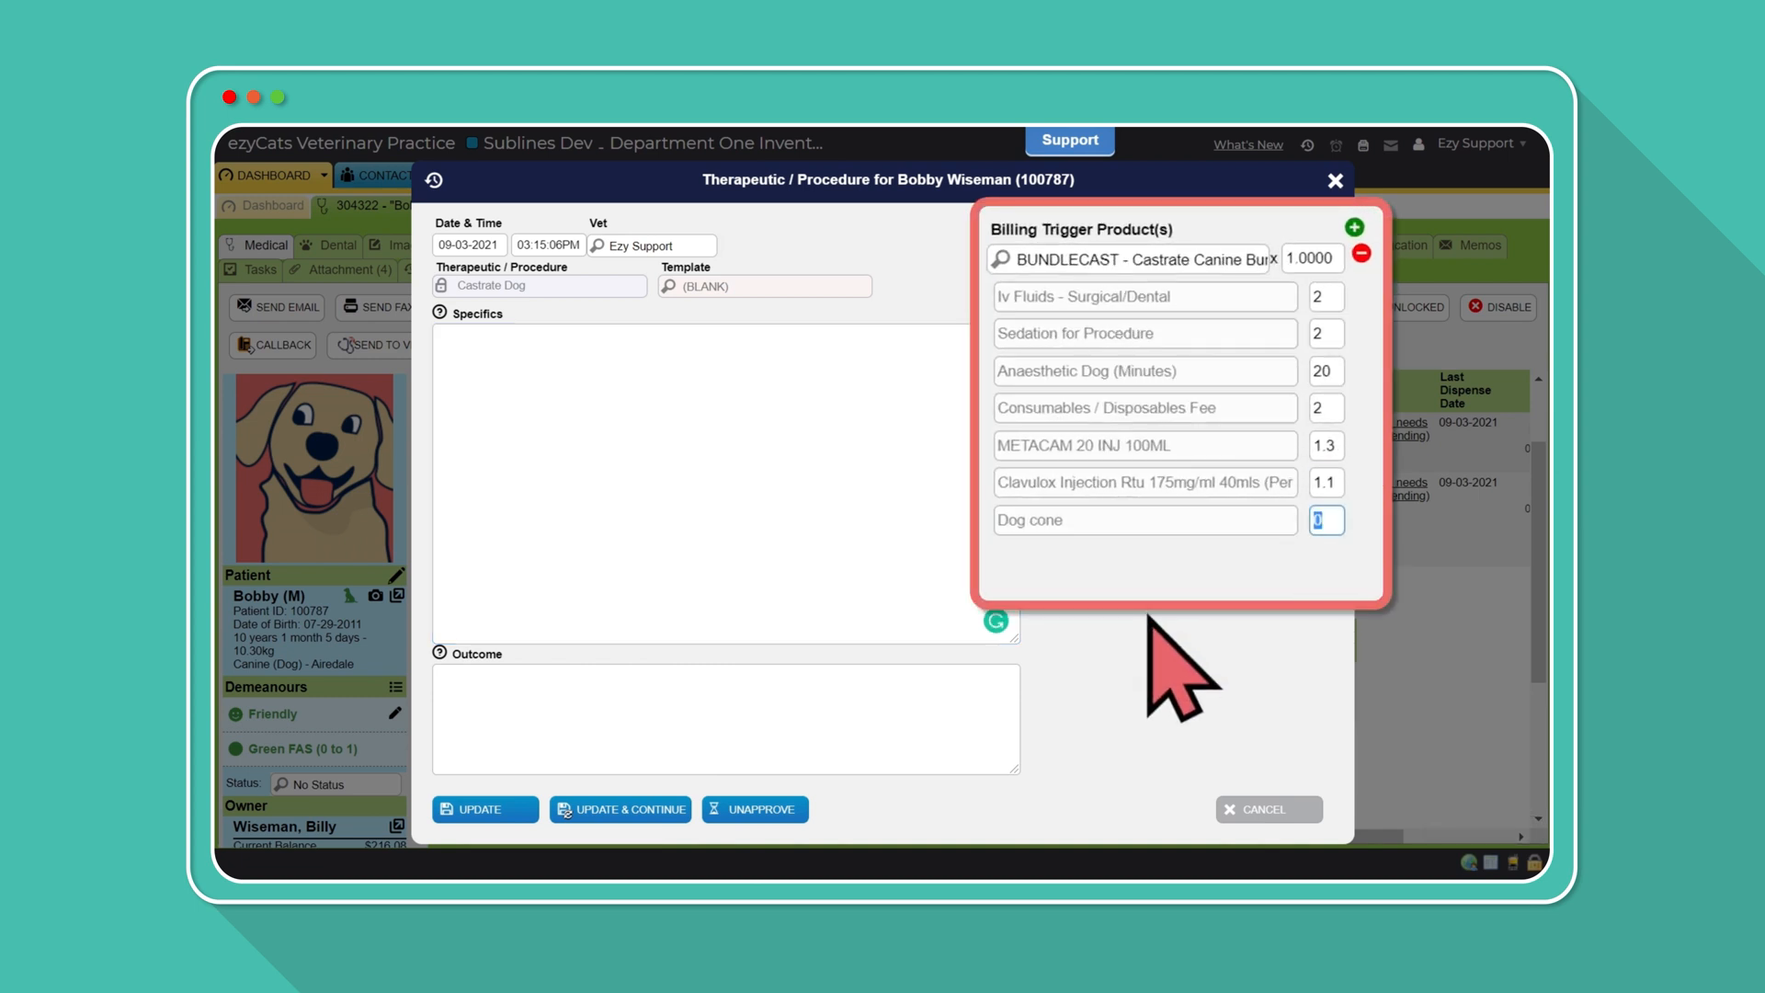
type("1")
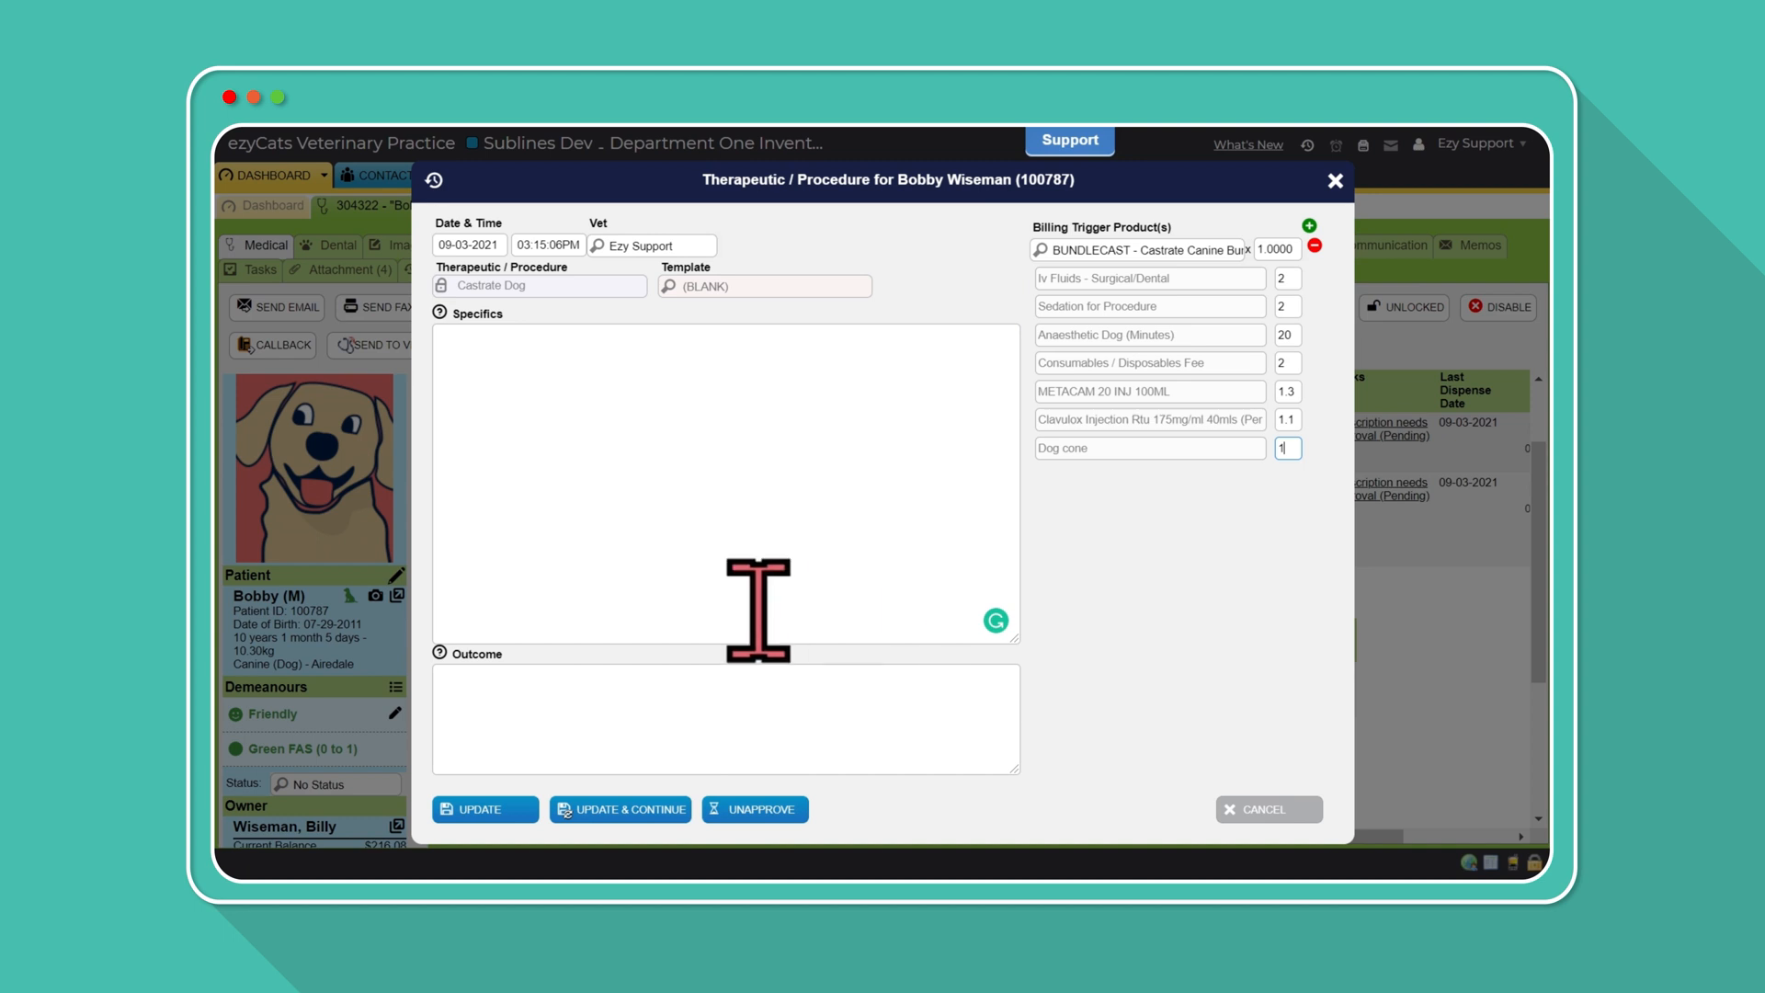
left_click(530, 813)
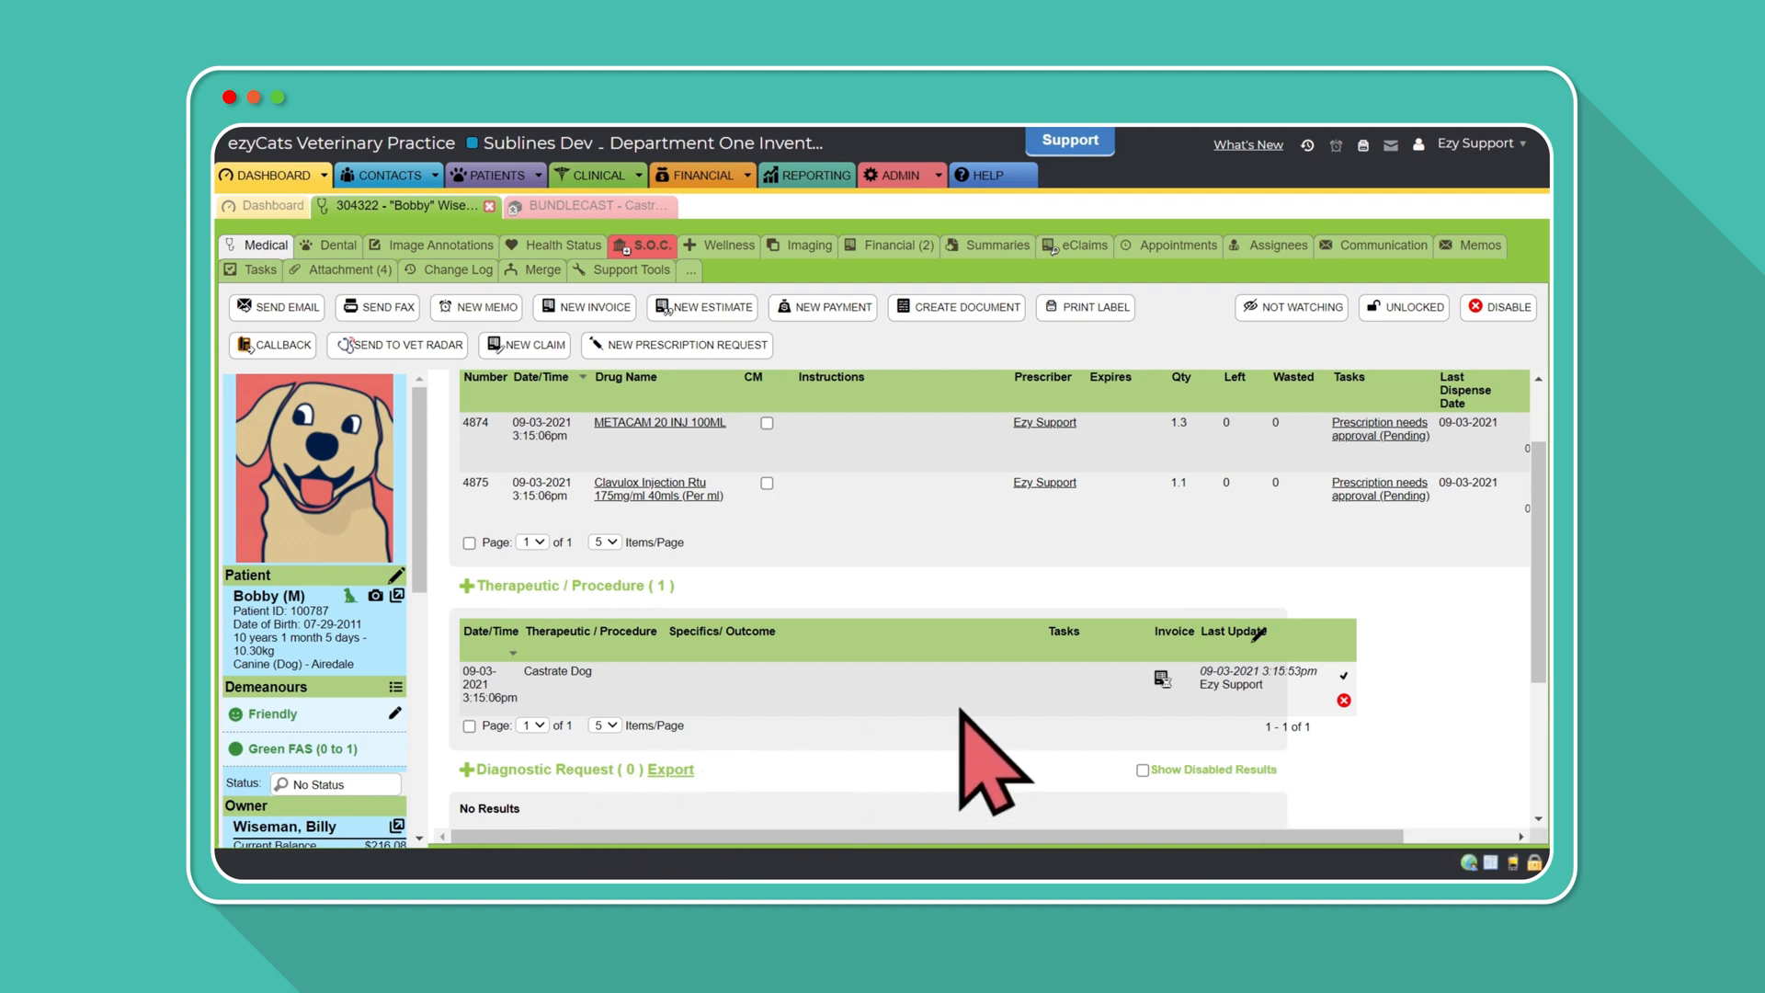
- Open the invoice linked to the Castrate Dog procedure, and review all expanded bundle lines before collapsing the bundle
left_click(1162, 679)
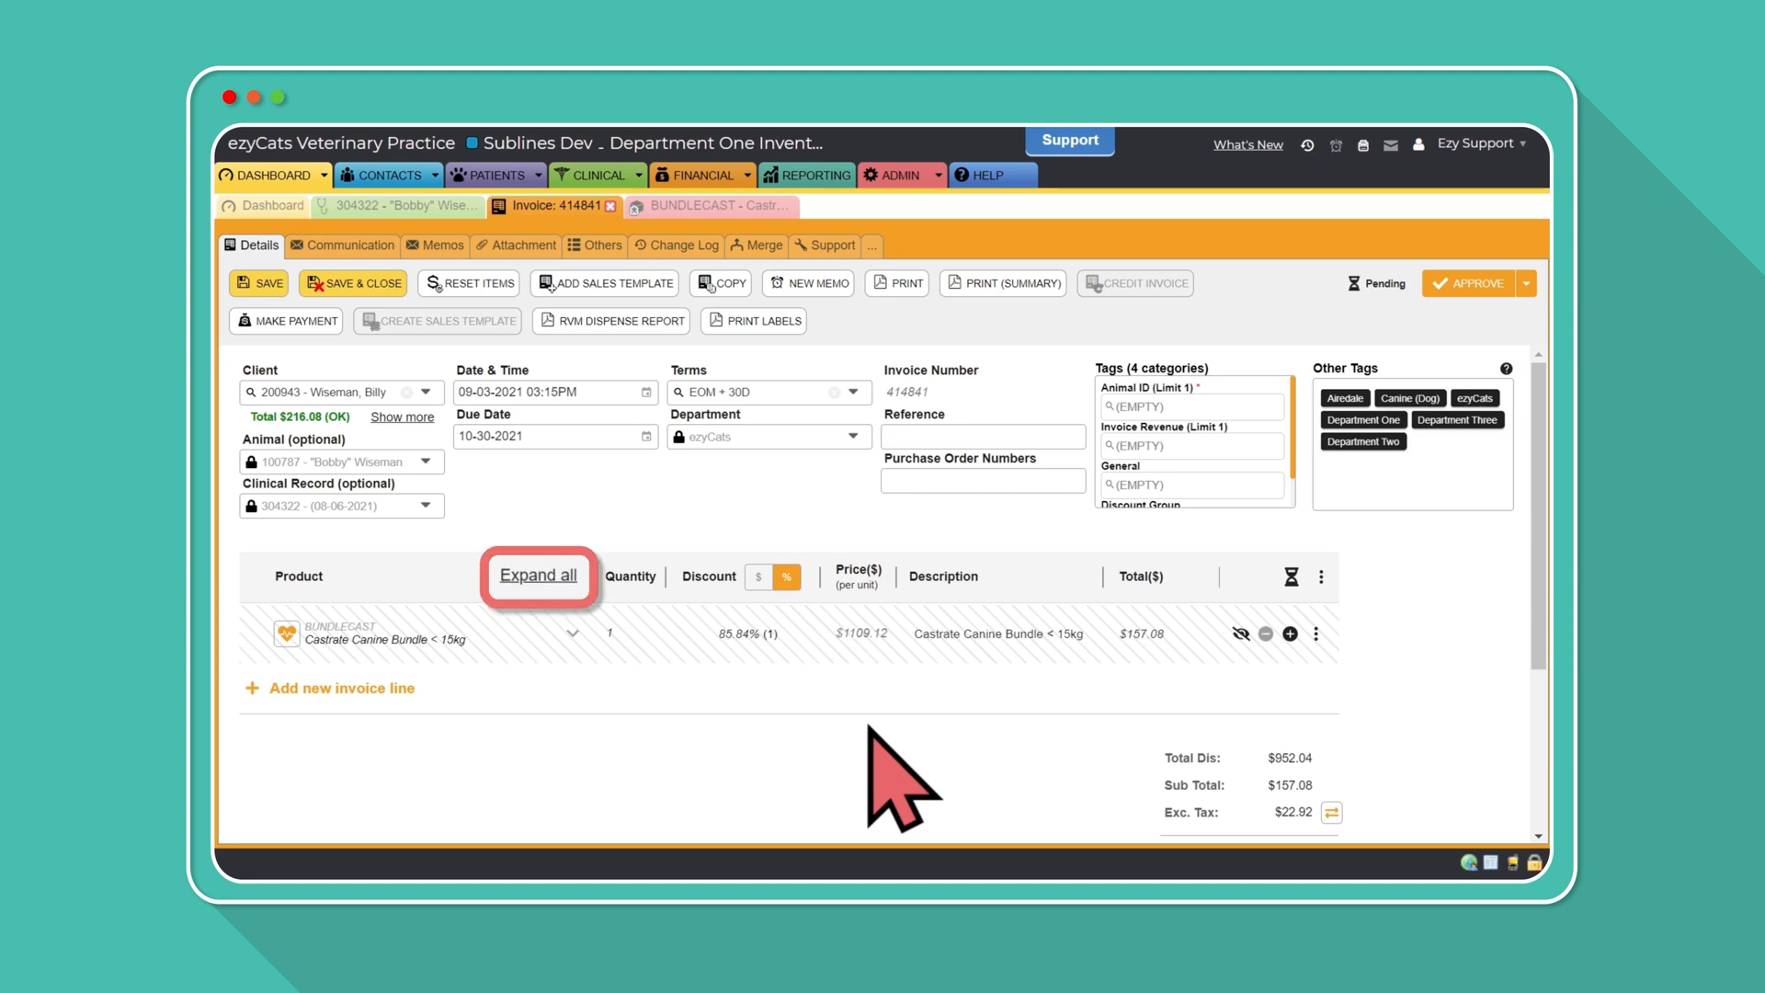
left_click(537, 576)
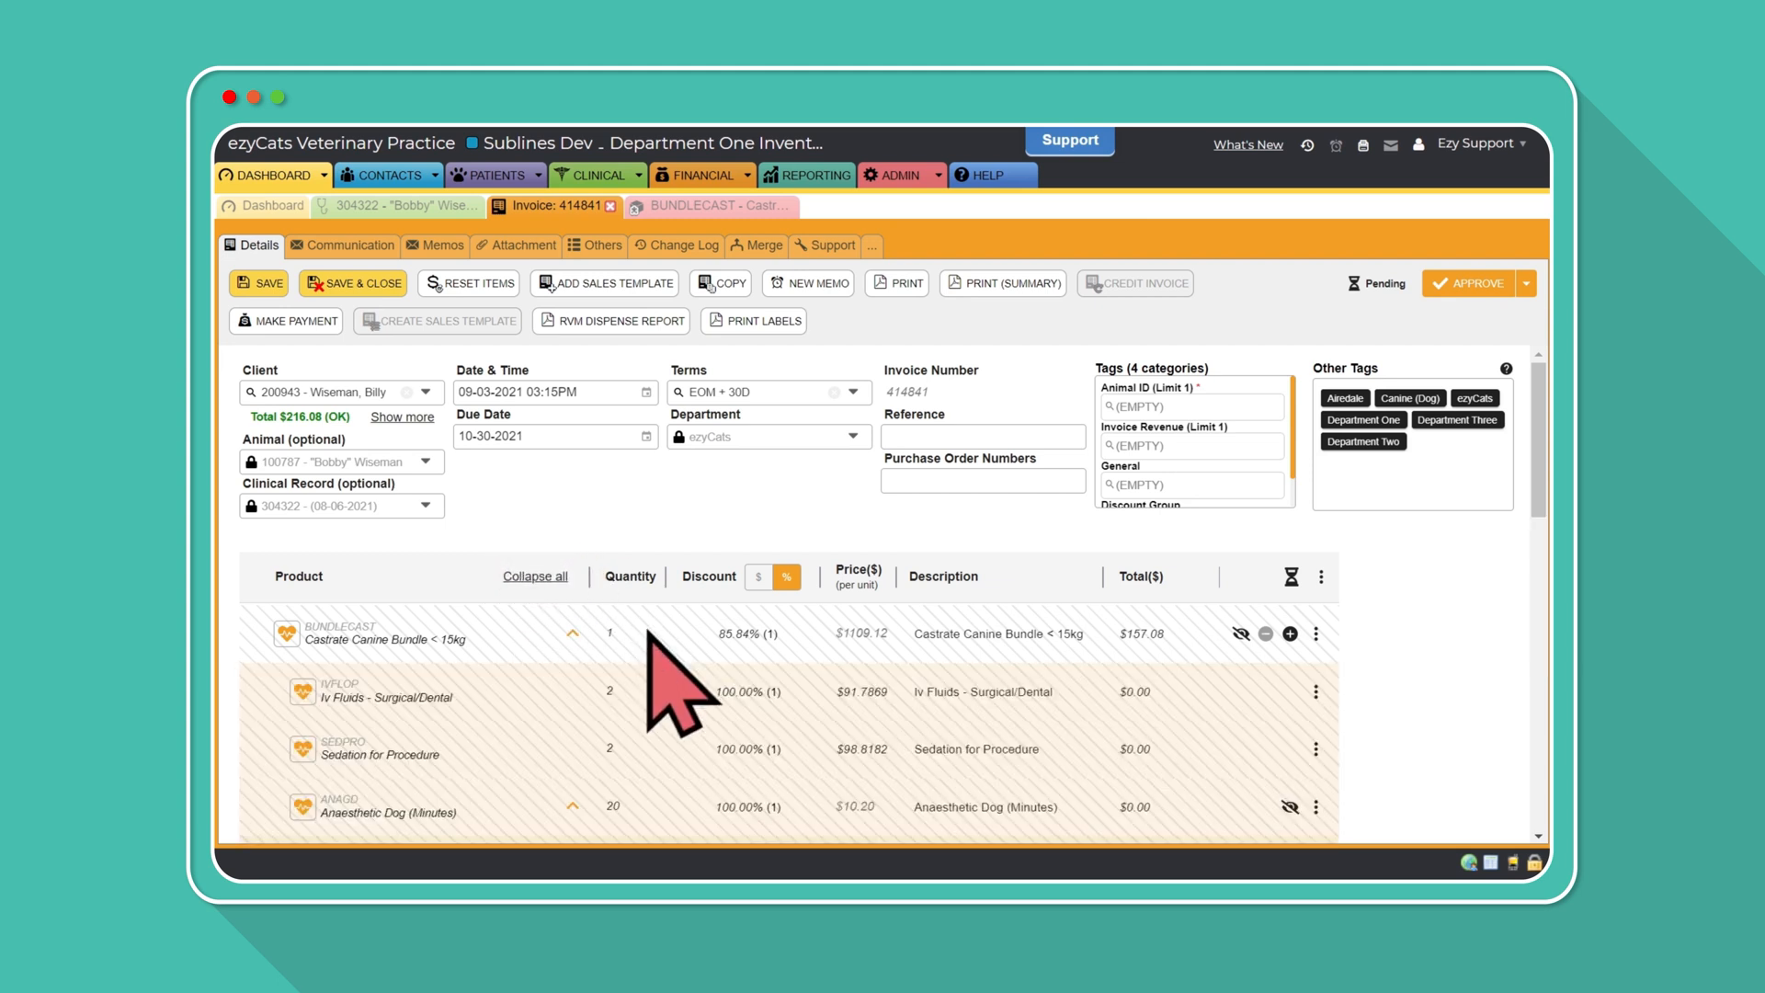
scroll(669, 722, "down", 15)
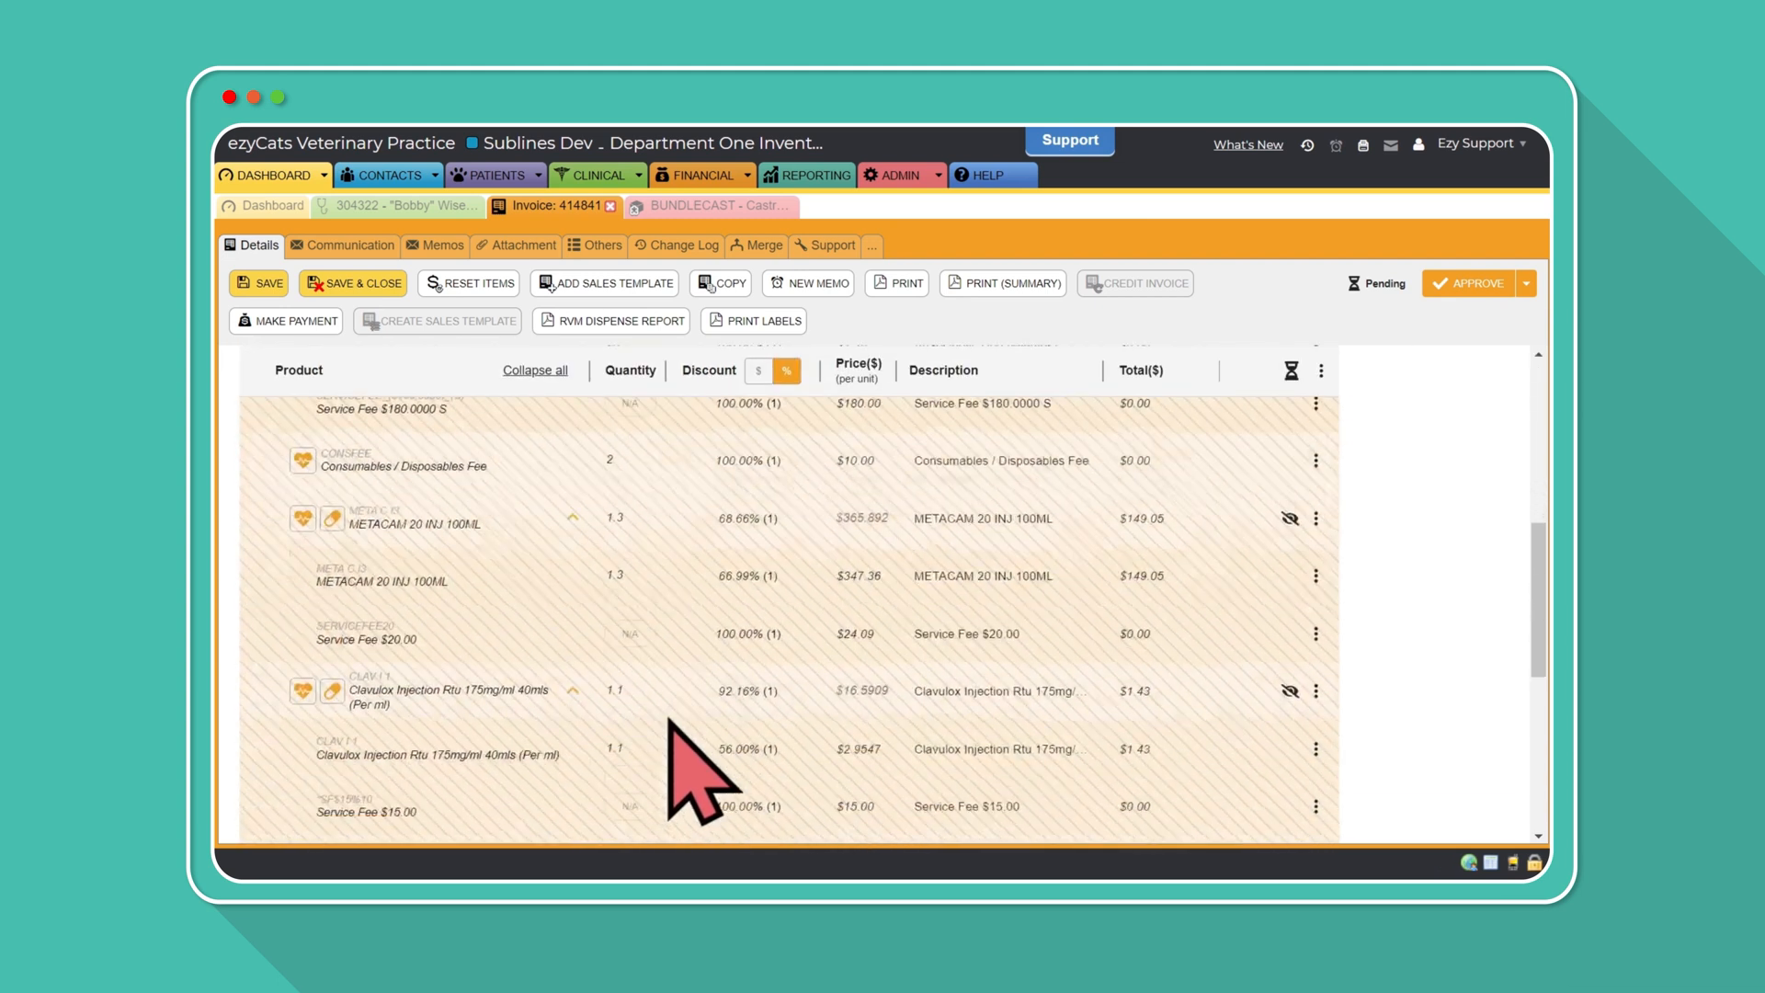
scroll(676, 735, "up", 15)
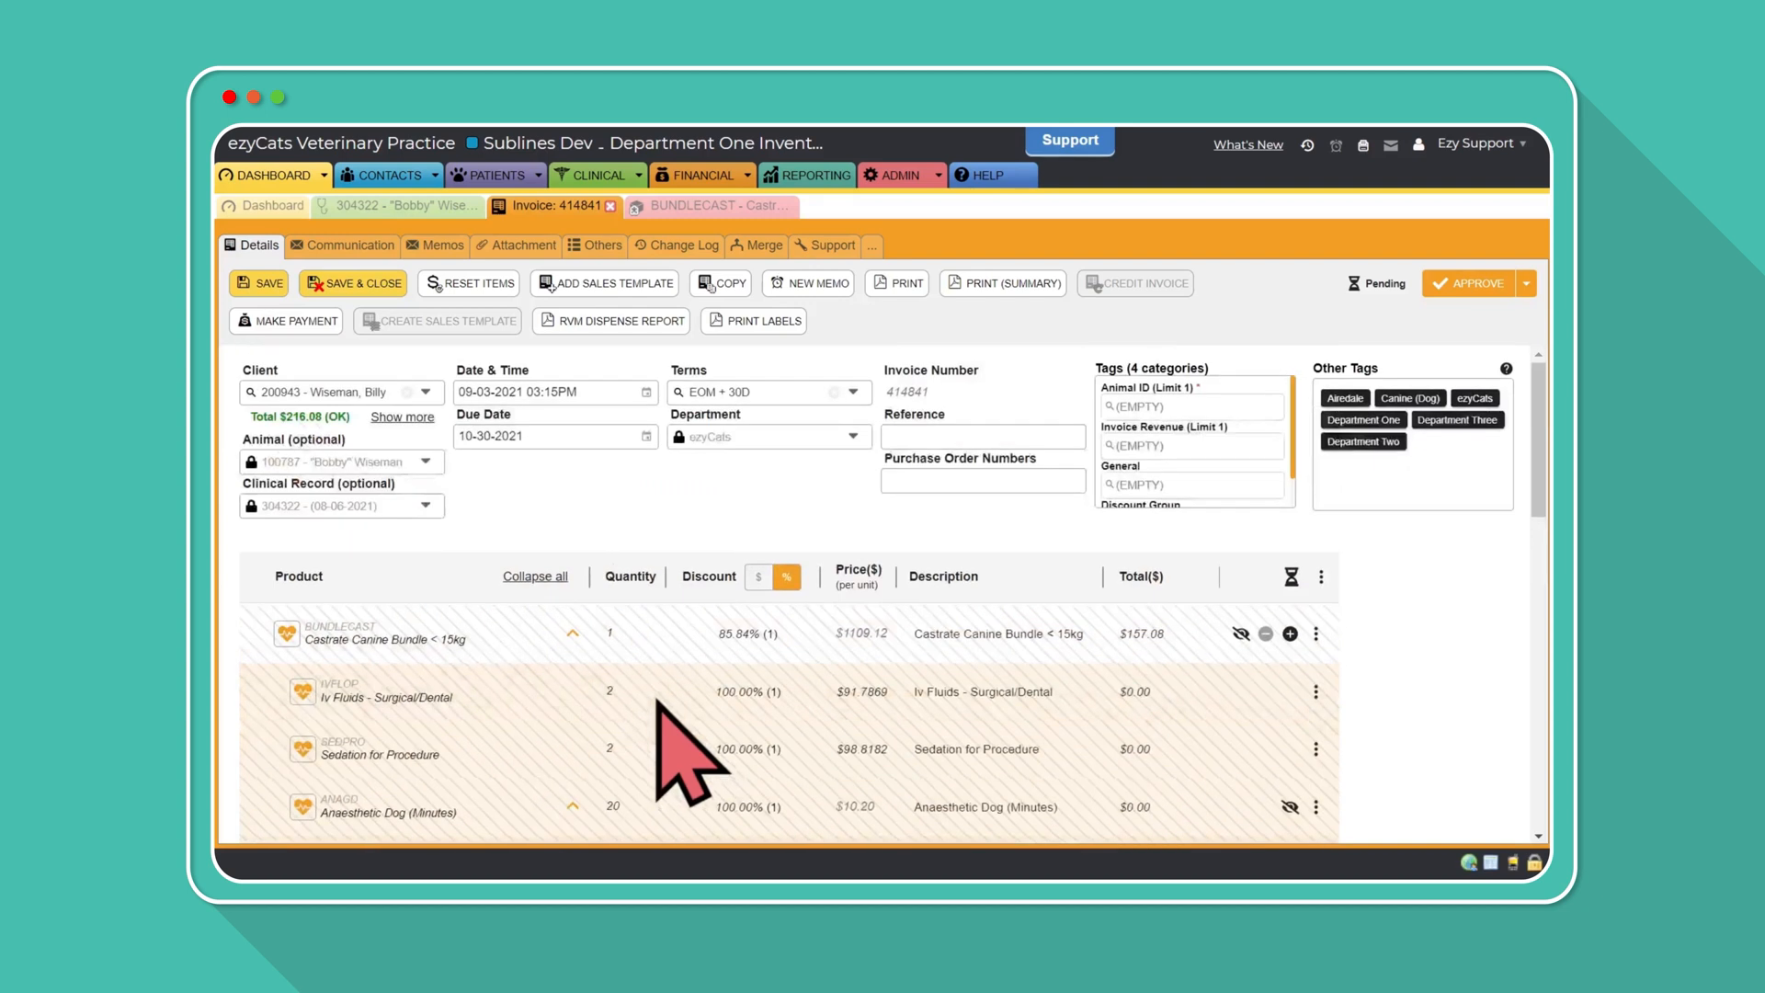
left_click(571, 632)
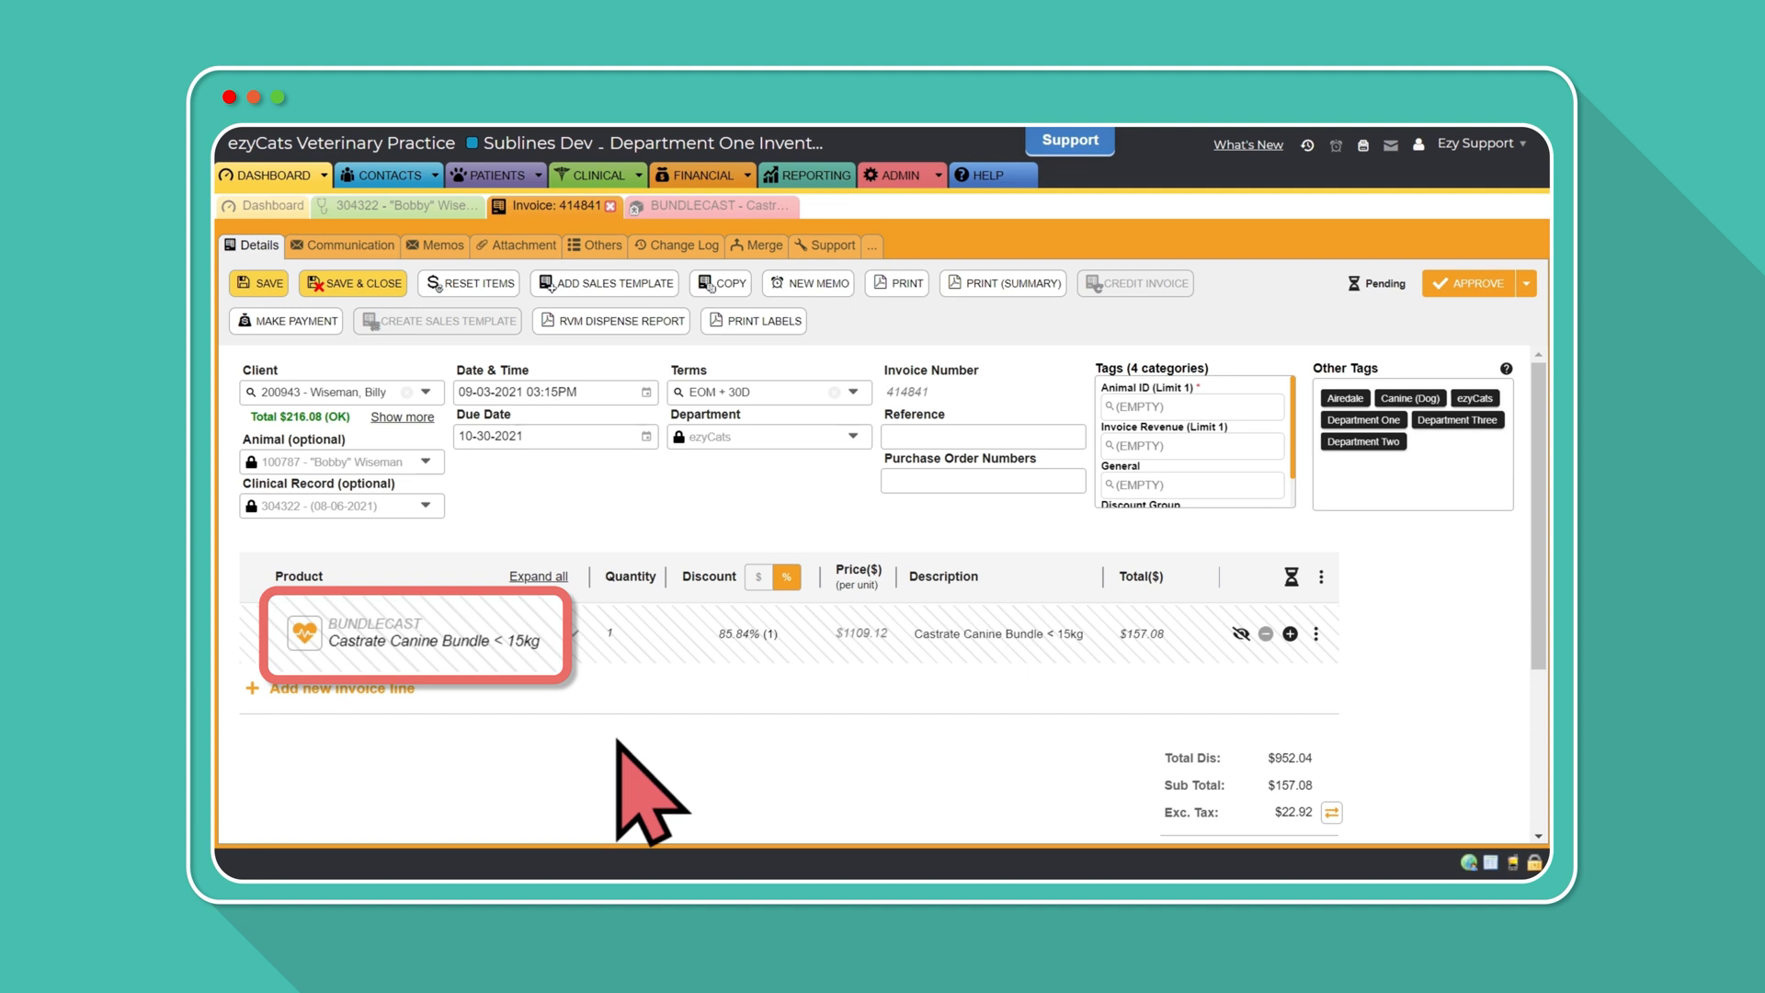
- Update the procedure from its invoice line with a Dog cone quantity of 0, and switch the bundle line's visibility setting to the dollar option
left_click(303, 632)
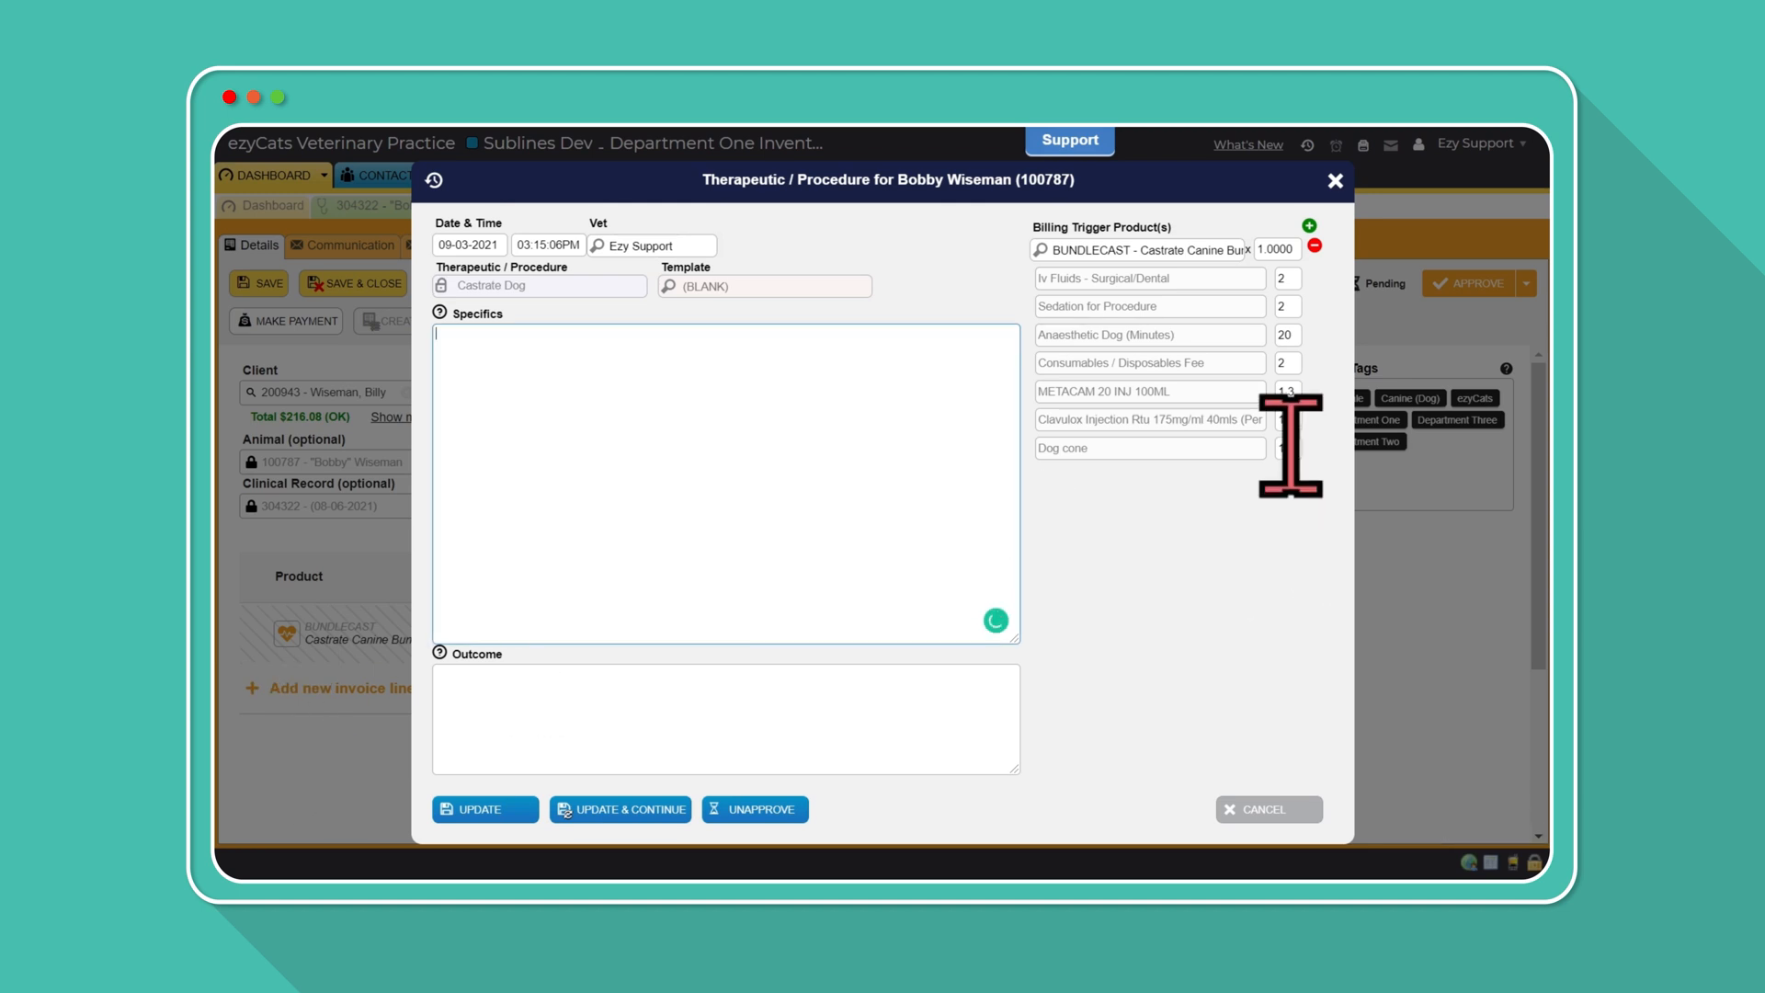
left_click(1288, 448)
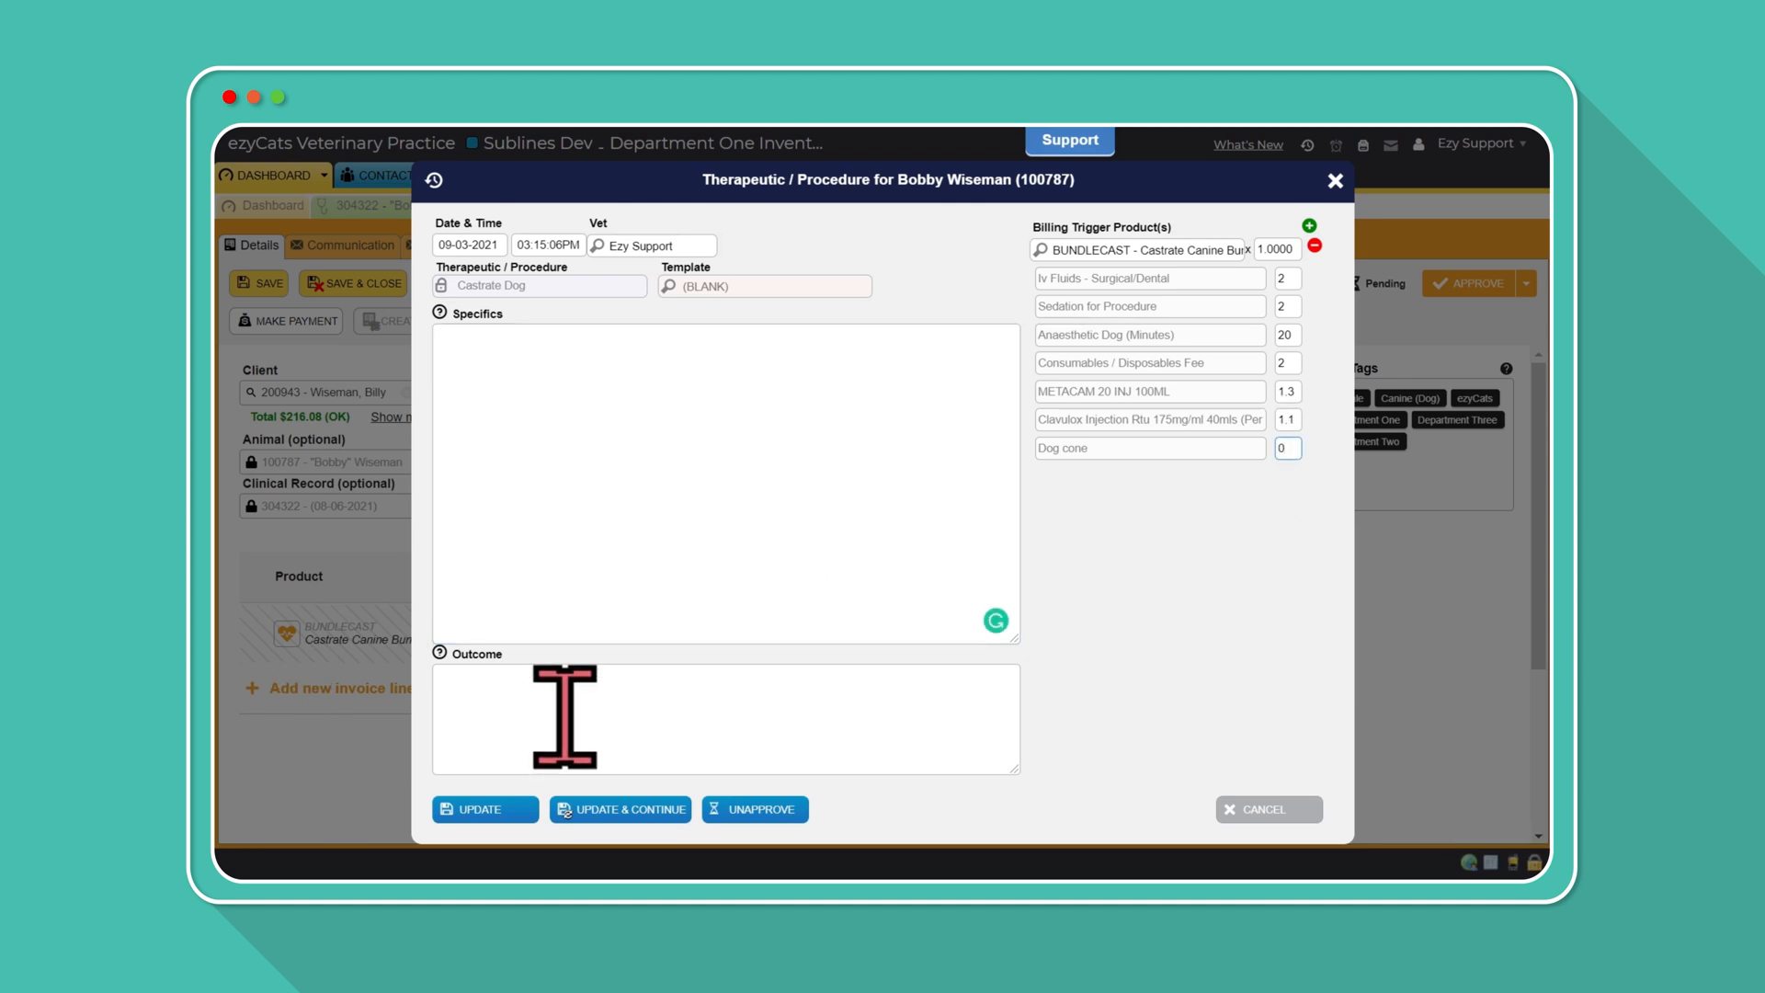
left_click(504, 808)
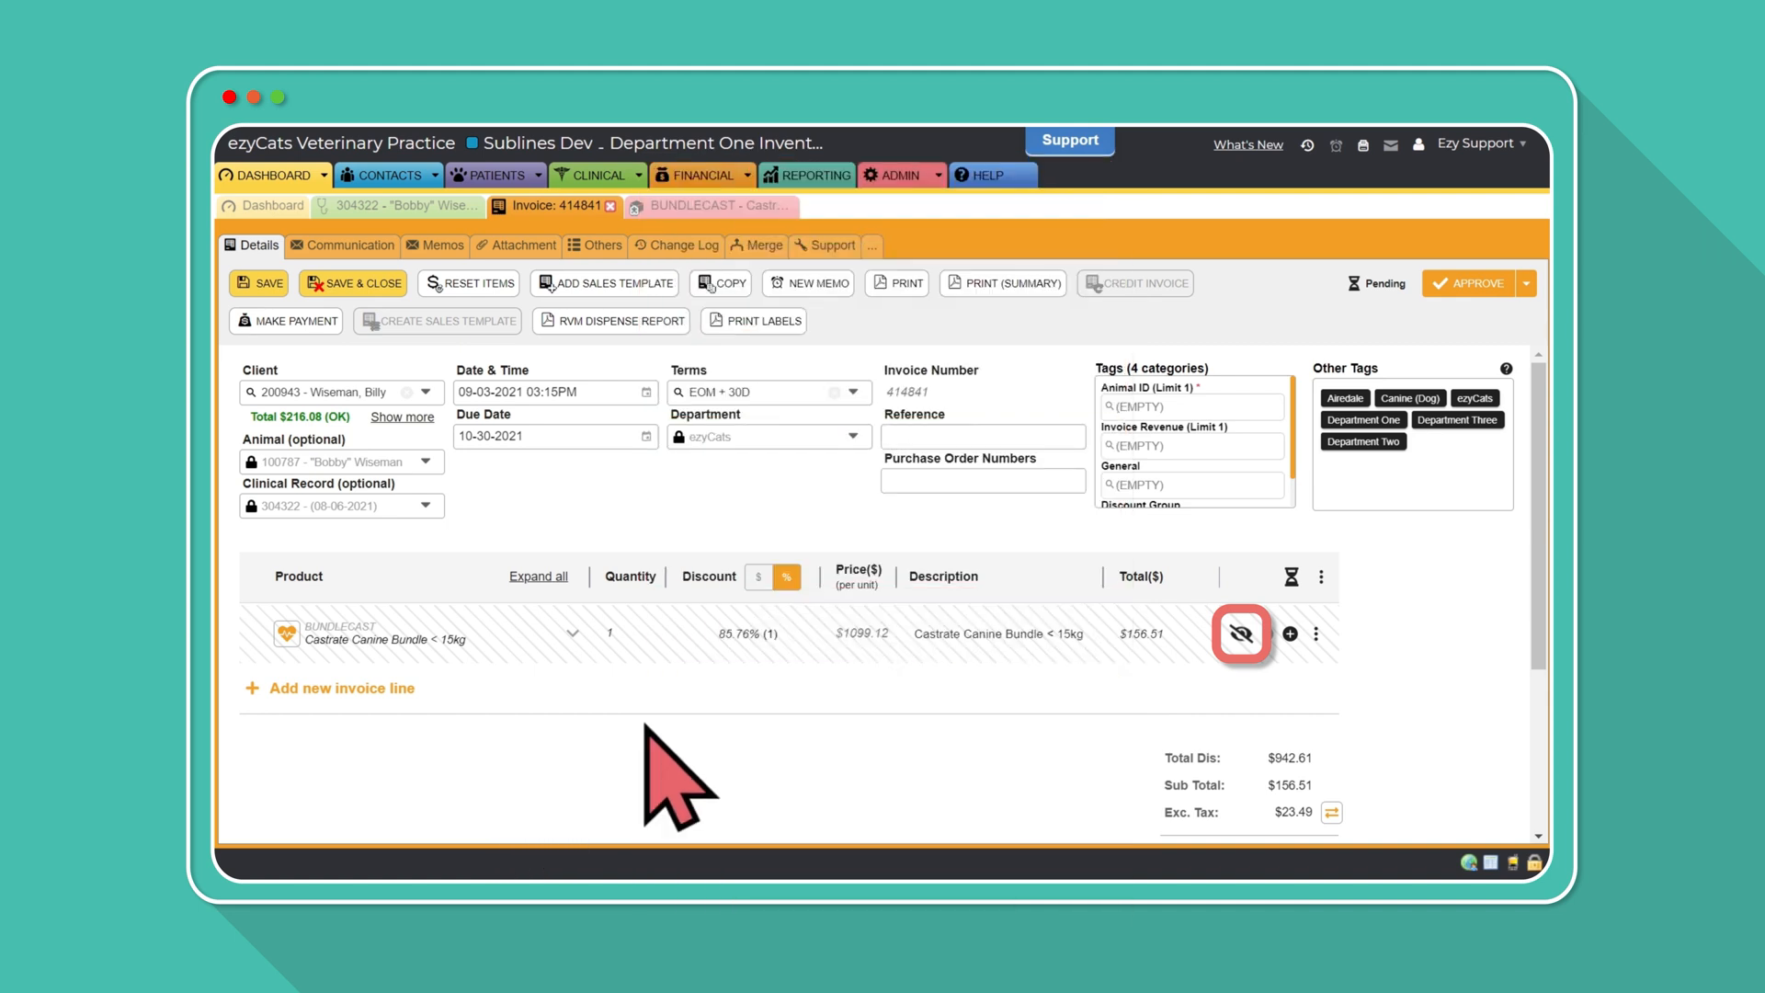
left_click(1241, 633)
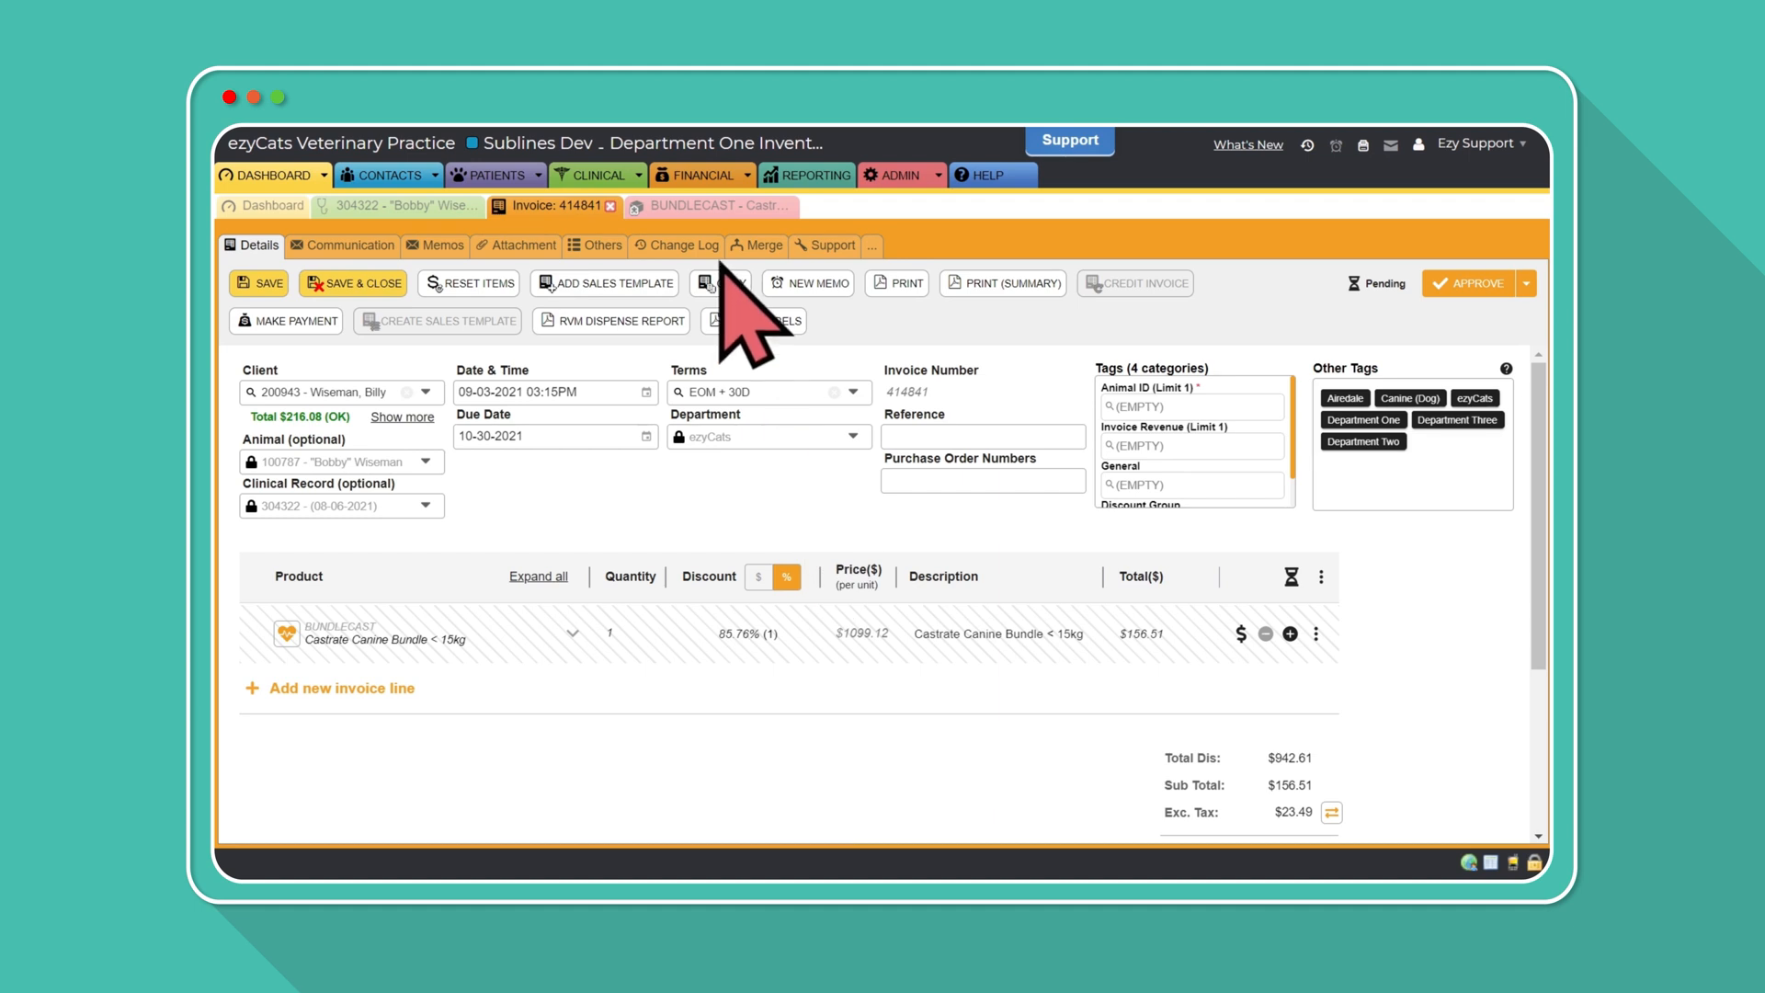
- Show the bundle items and price printing options of the BUNDLECAST product
left_click(710, 210)
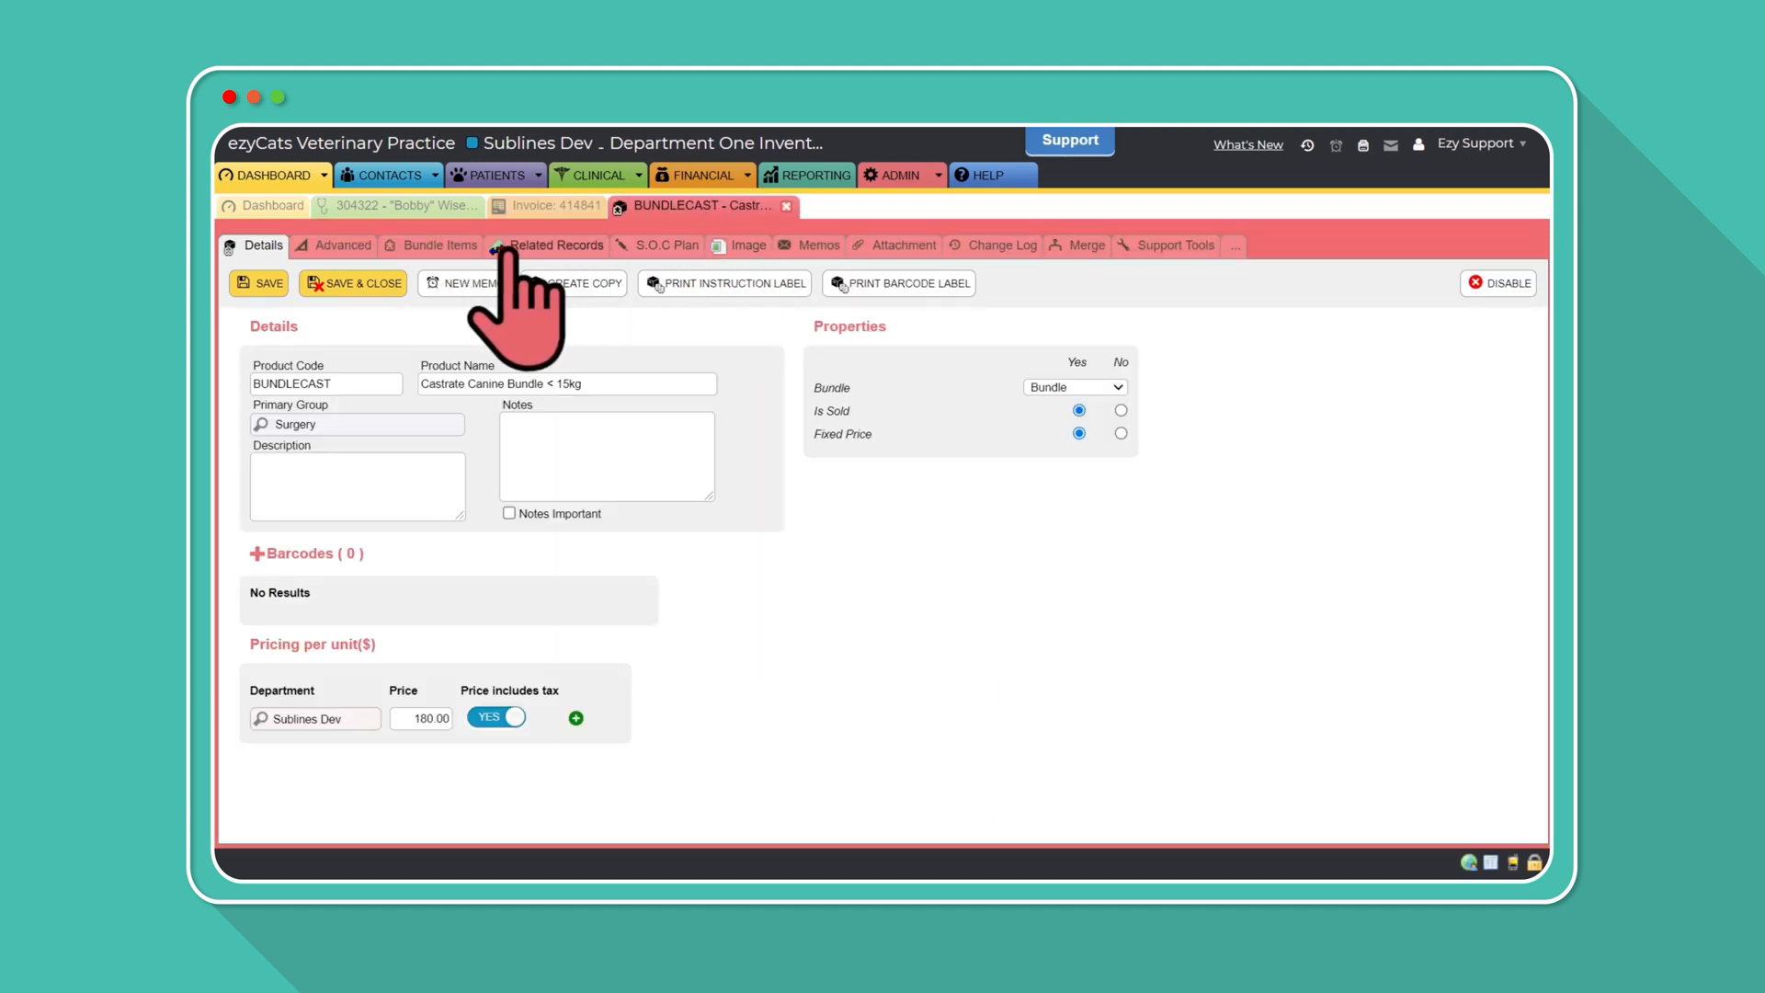
left_click(441, 245)
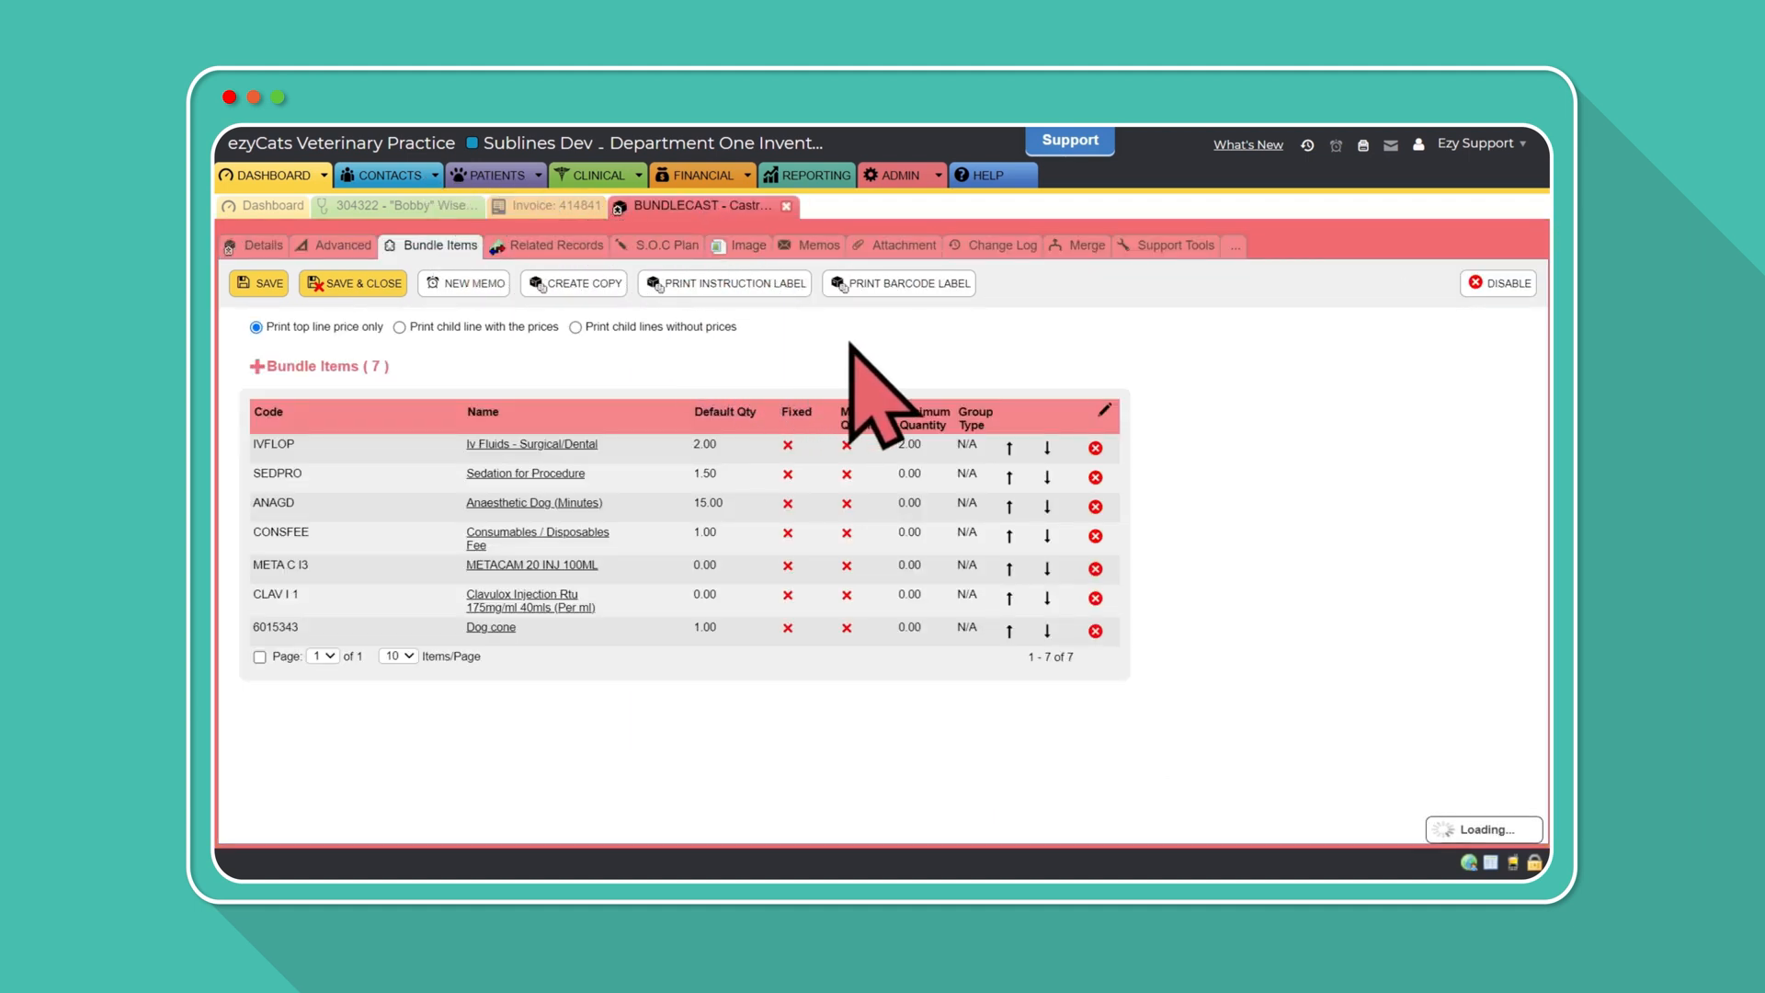